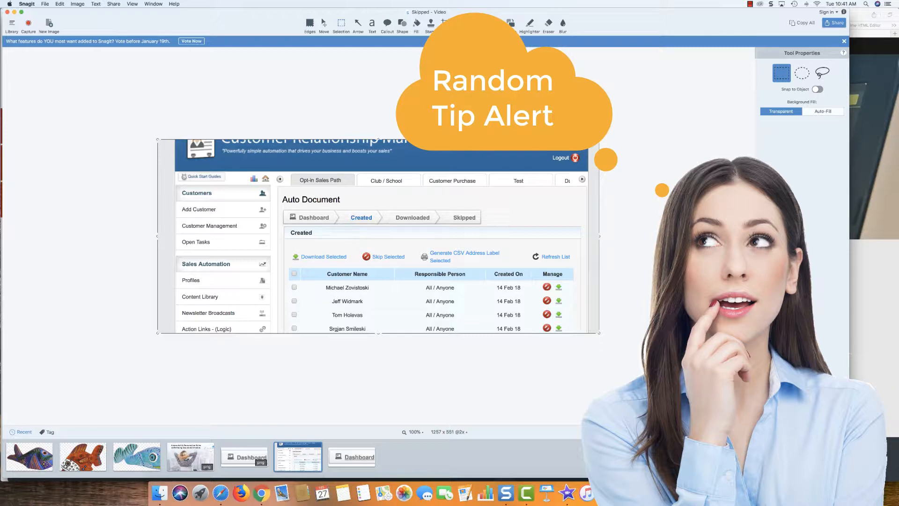
- Draw a red arrow pointing at the Skipped stage in the Auto Document screenshot, and open the Auto Document Cover image
{"action": "left_click", "coordinate": [359, 24]}
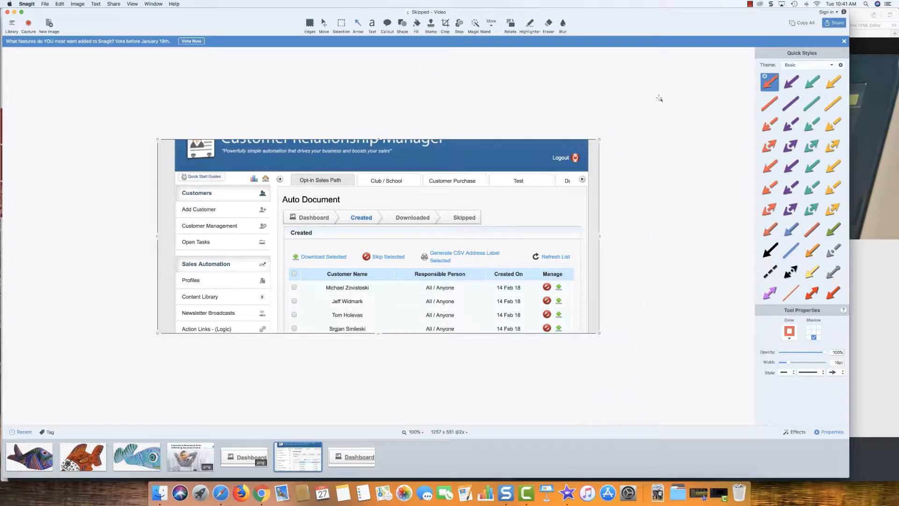
{"action": "left_click_drag", "start_coordinate": [517, 194], "coordinate": [481, 214]}
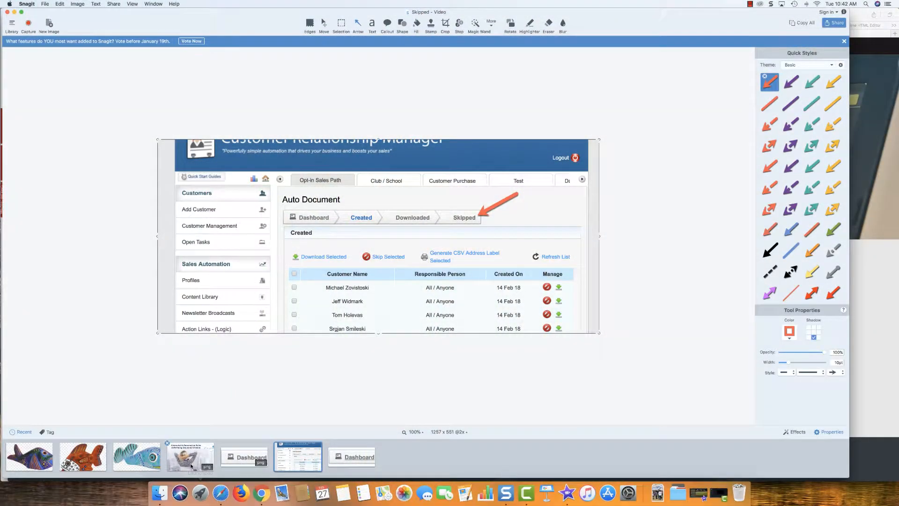
{"action": "left_click", "coordinate": [191, 464]}
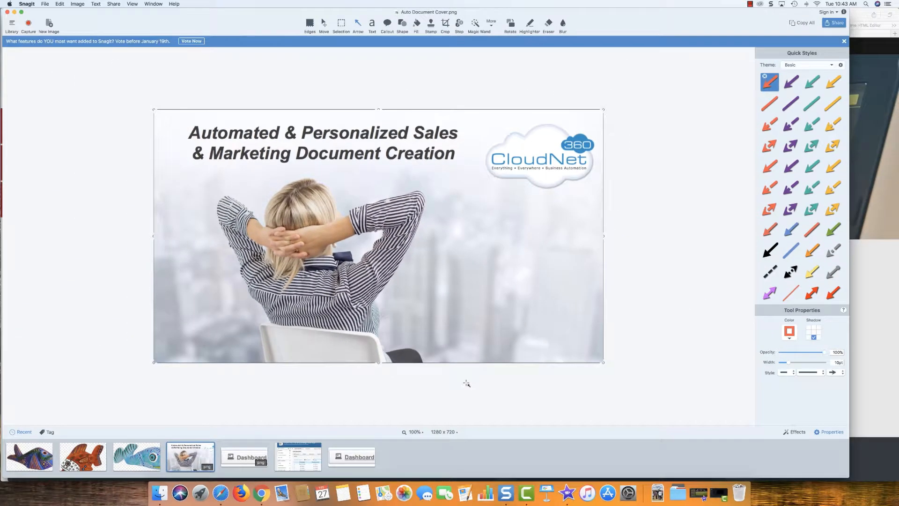
- Switch to the 123RF site in Safari and search its stock images for "soccer goal"
{"action": "left_click", "coordinate": [237, 500]}
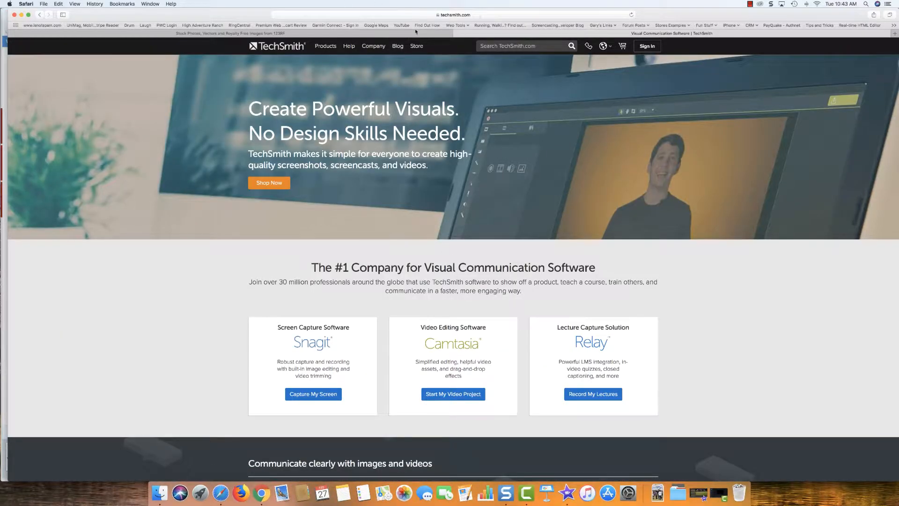
{"action": "left_click", "coordinate": [408, 33]}
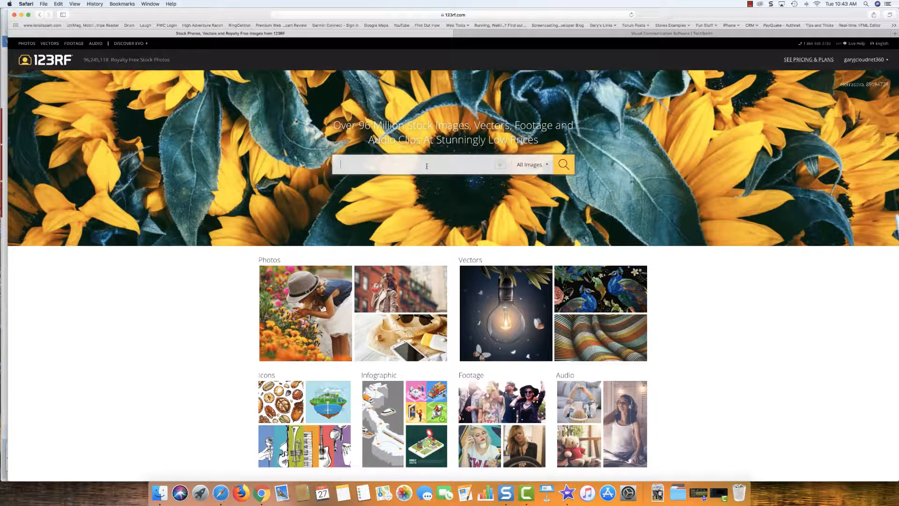
{"action": "type", "text": "soccer"}
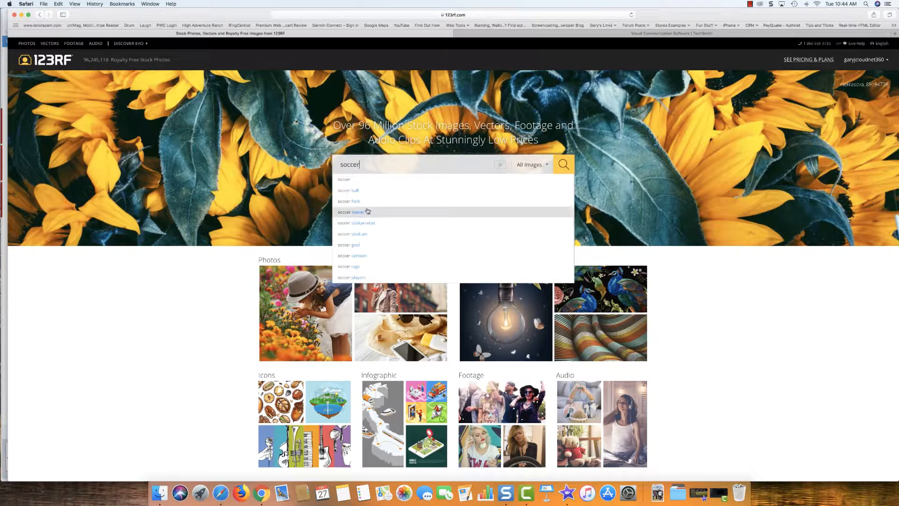
{"action": "left_click", "coordinate": [355, 248]}
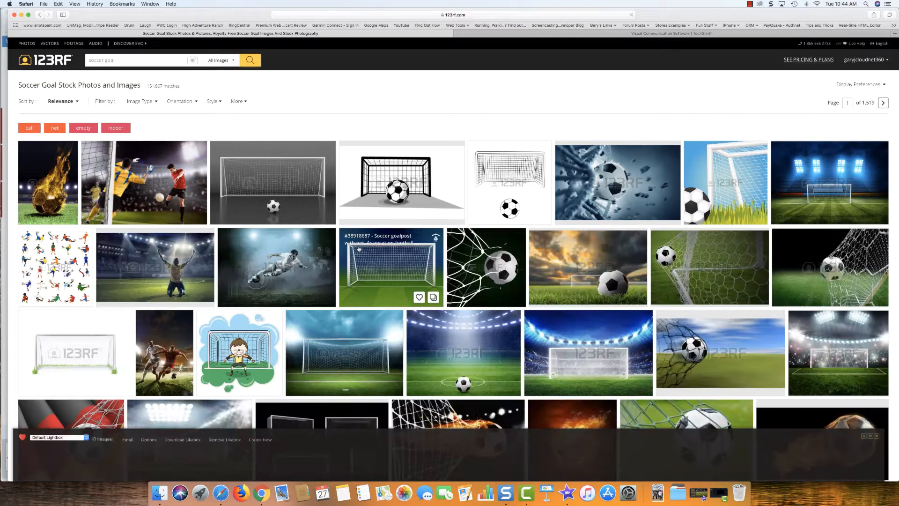
- Open the "Soccer player with ball in action outdoors" stock photo from the results and enlarge its preview
{"action": "scroll", "coordinate": [359, 249], "scroll_direction": "down", "scroll_amount": 3}
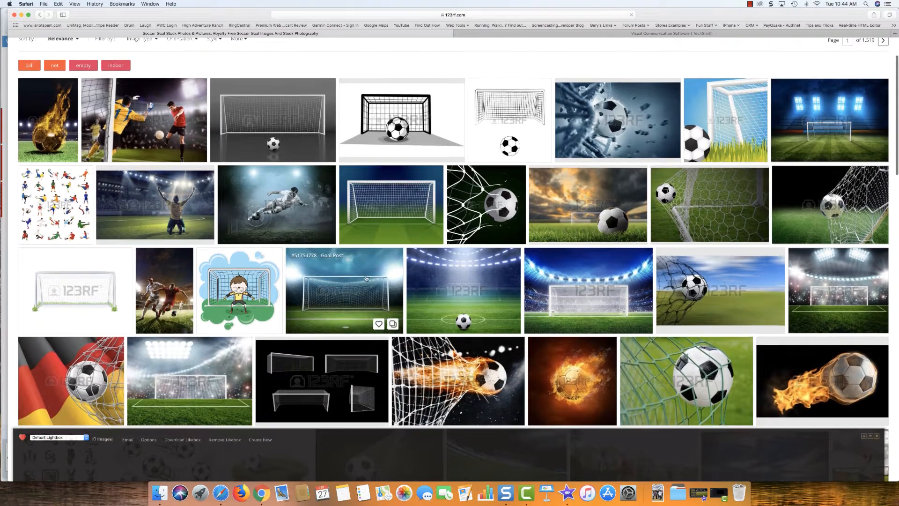
{"action": "left_click", "coordinate": [288, 223]}
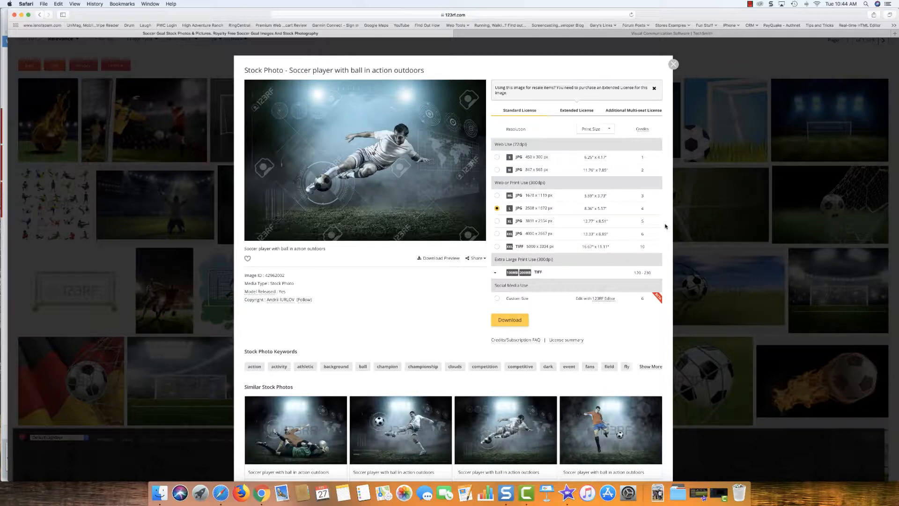
{"action": "mouse_move", "coordinate": [632, 132]}
{"action": "left_click", "coordinate": [404, 215]}
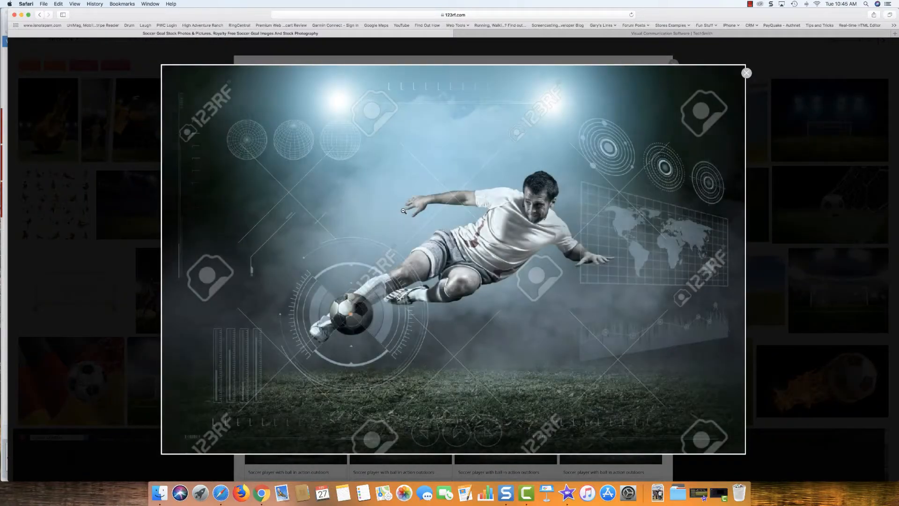
- Switch to Snagit and capture the enlarged soccer photo as a 1655 x 1101 region
{"action": "left_click", "coordinate": [511, 482]}
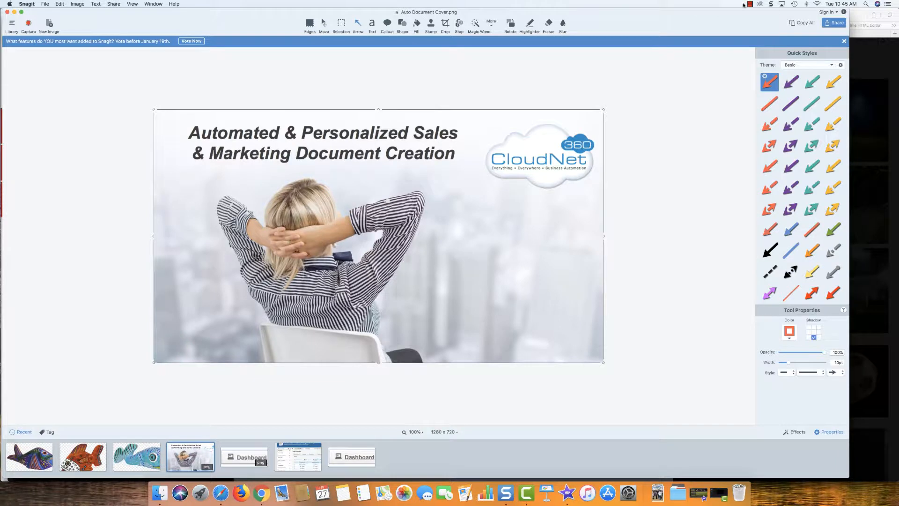
{"action": "left_click", "coordinate": [28, 24]}
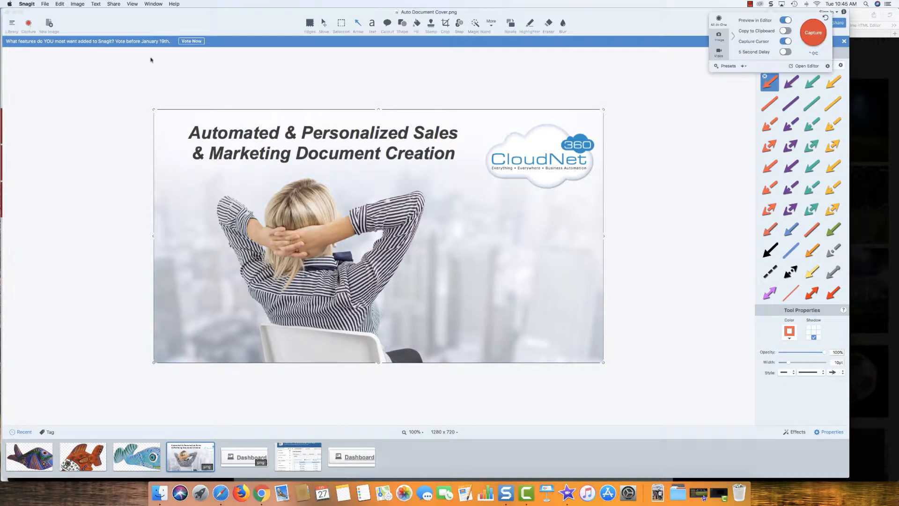
{"action": "left_click", "coordinate": [807, 39]}
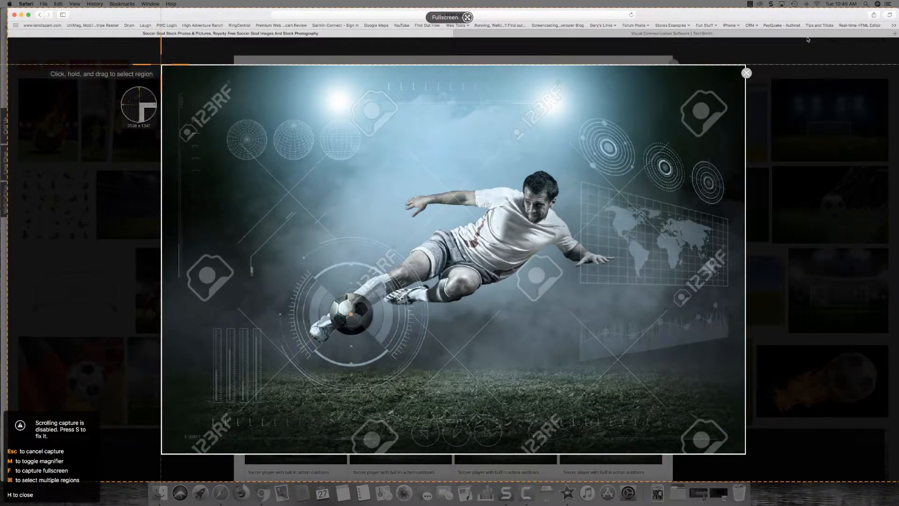
{"action": "left_click_drag", "start_coordinate": [162, 65], "coordinate": [745, 453]}
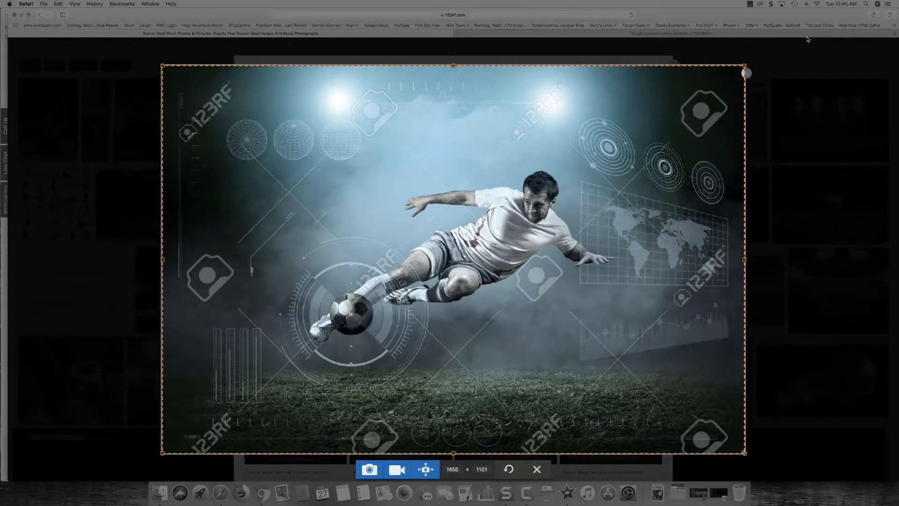
{"action": "key", "text": "Return"}
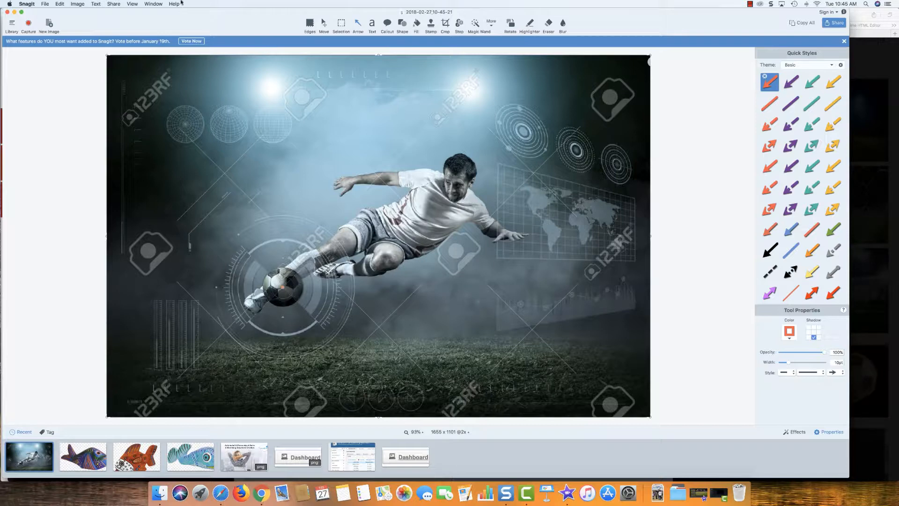
- Resize the captured soccer image to a width of 1280 px, keeping its proportions
{"action": "left_click", "coordinate": [76, 4]}
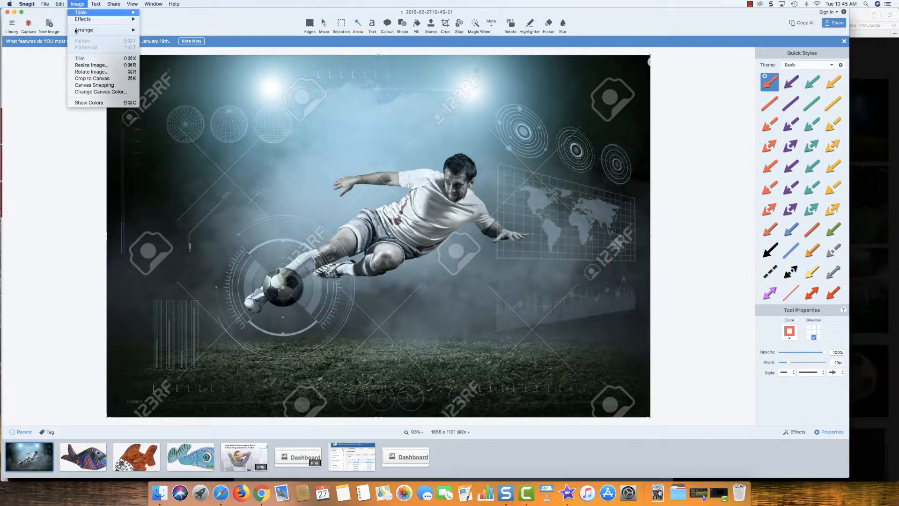
{"action": "left_click", "coordinate": [91, 65]}
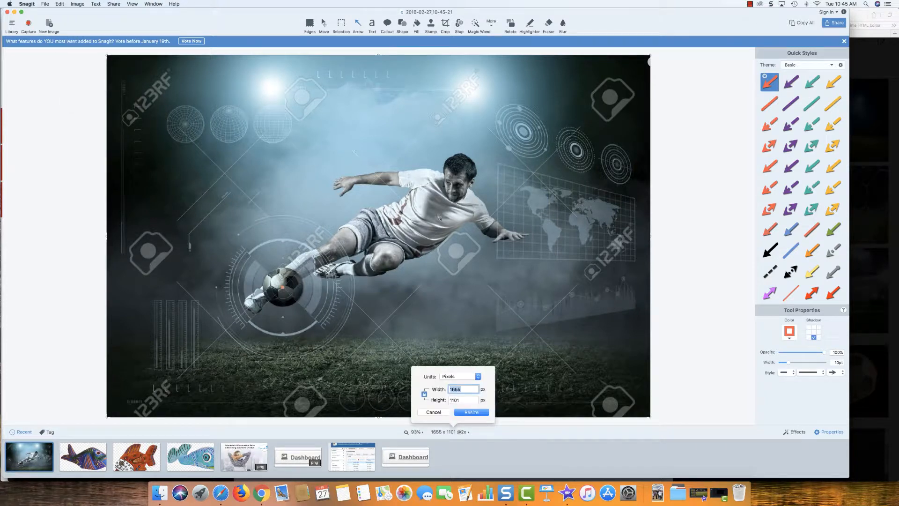
{"action": "type", "text": "1280"}
{"action": "left_click", "coordinate": [469, 410]}
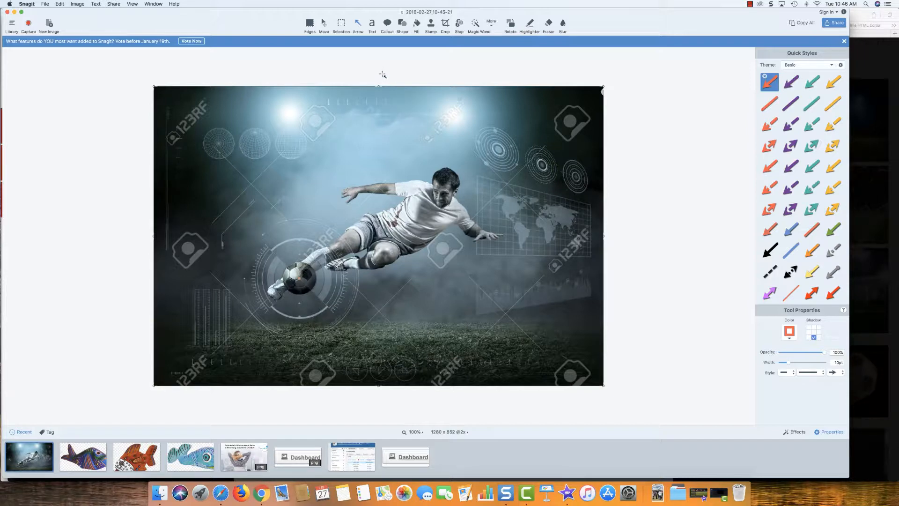
- Crop the upper and lower edges of the soccer image to a size of 1280 x 720
{"action": "left_click", "coordinate": [446, 24]}
{"action": "left_click_drag", "start_coordinate": [377, 87], "coordinate": [376, 107]}
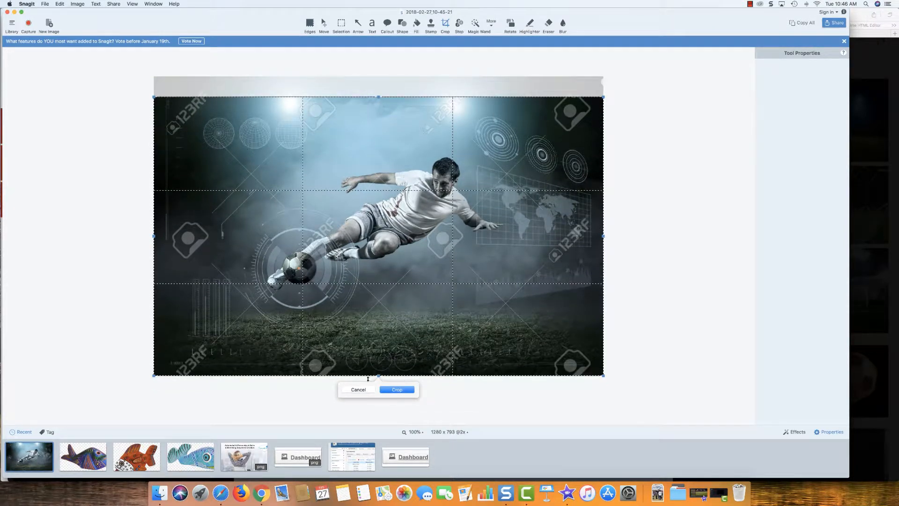
{"action": "left_click_drag", "start_coordinate": [378, 376], "coordinate": [380, 359]}
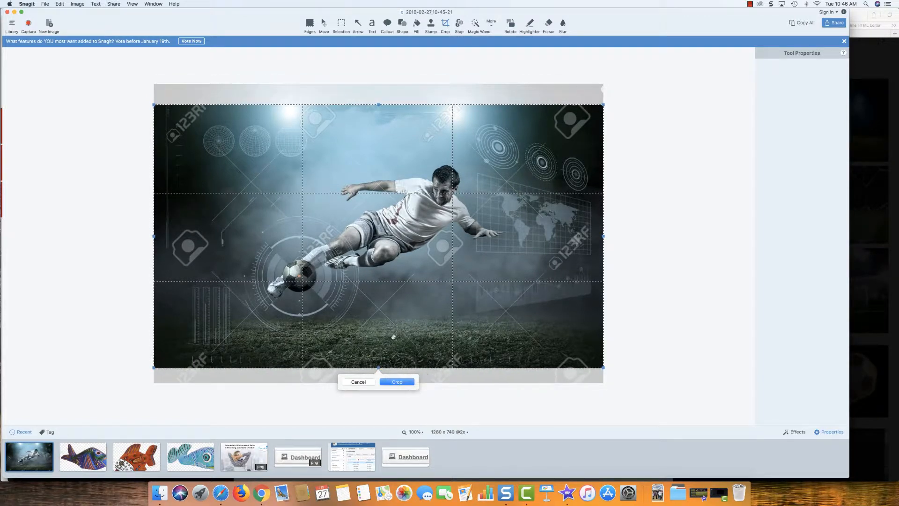
{"action": "left_click_drag", "start_coordinate": [378, 104], "coordinate": [377, 116]}
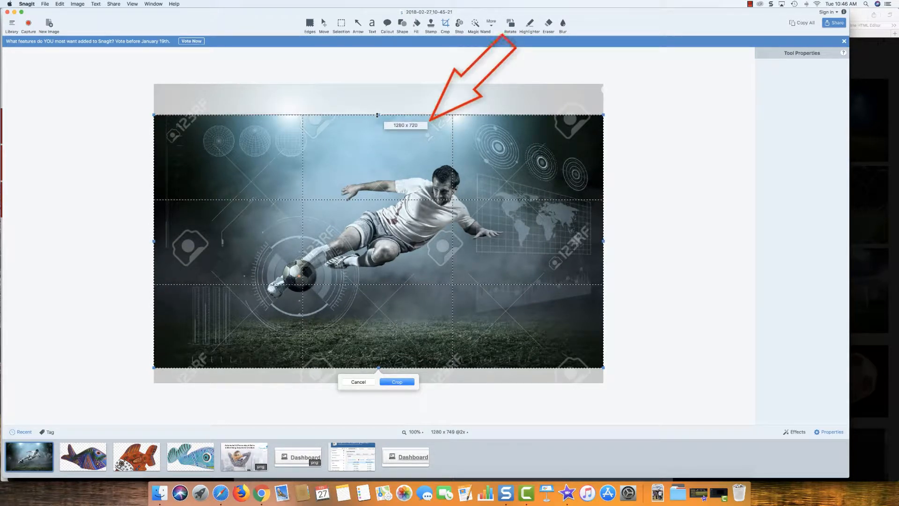
{"action": "left_click_drag", "start_coordinate": [378, 115], "coordinate": [378, 115]}
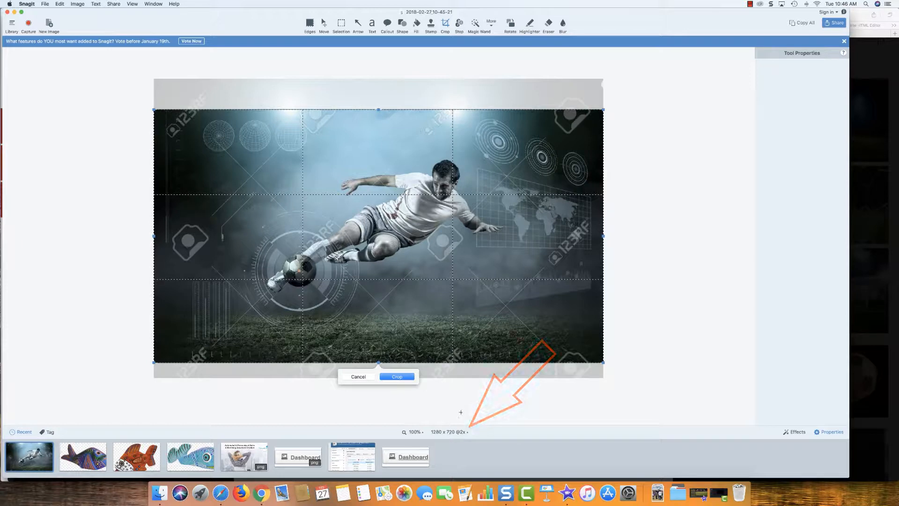
{"action": "key", "text": "Return"}
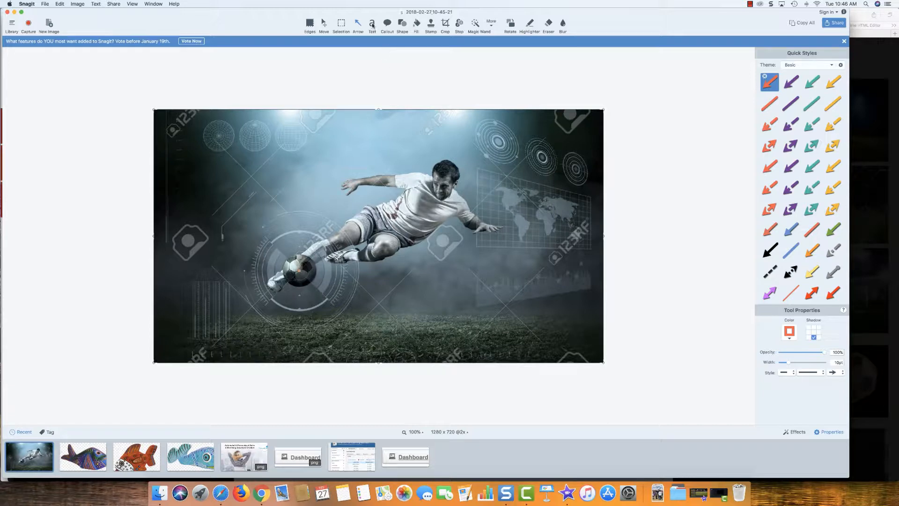
- Add the text "This is my image headline" across the top of the image in the large white style with 0 pt line width
{"action": "left_click", "coordinate": [372, 25]}
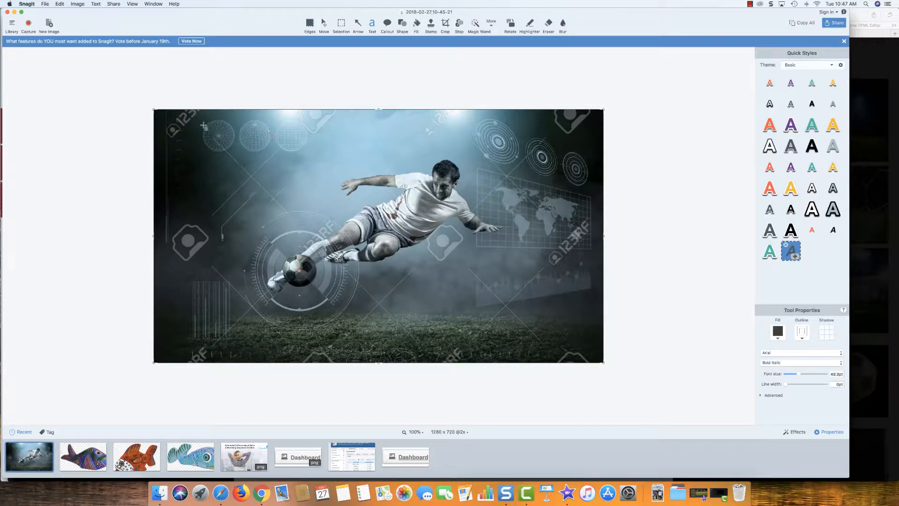
{"action": "left_click_drag", "start_coordinate": [474, 146], "coordinate": [567, 144]}
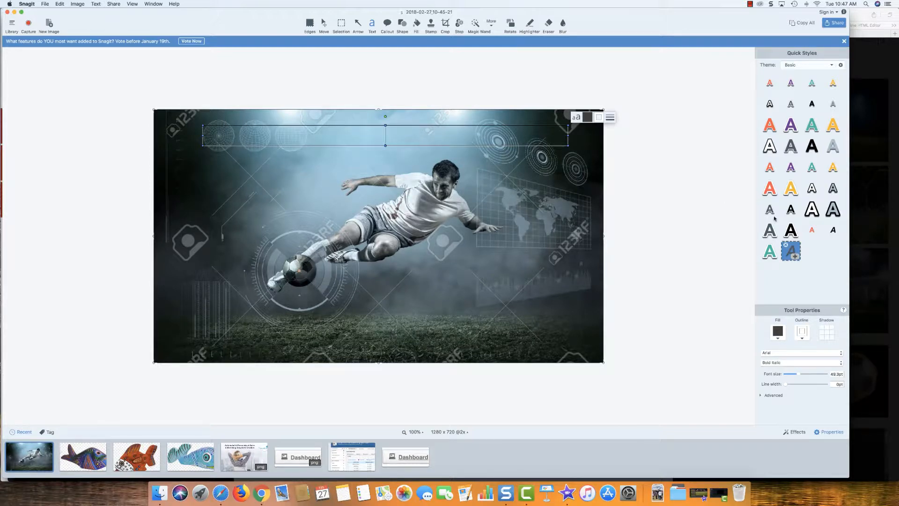
{"action": "left_click", "coordinate": [818, 214]}
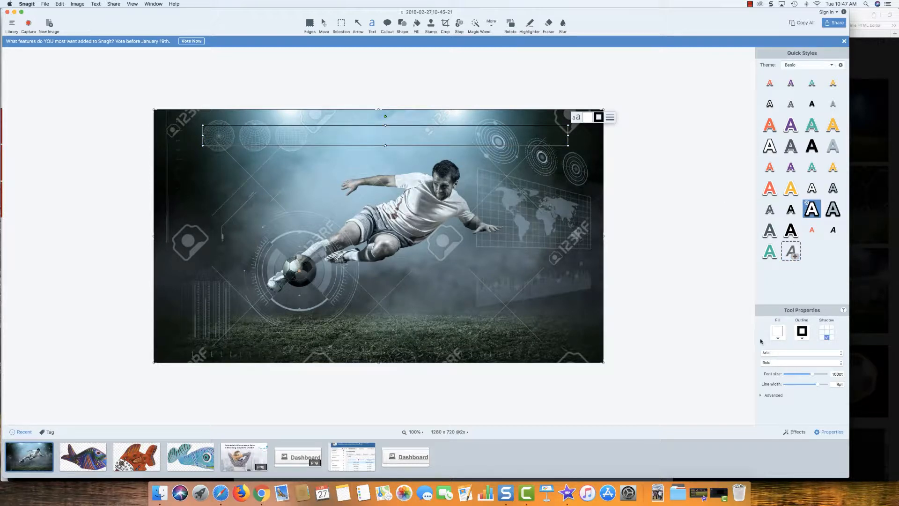
{"action": "left_click_drag", "start_coordinate": [818, 385], "coordinate": [781, 387]}
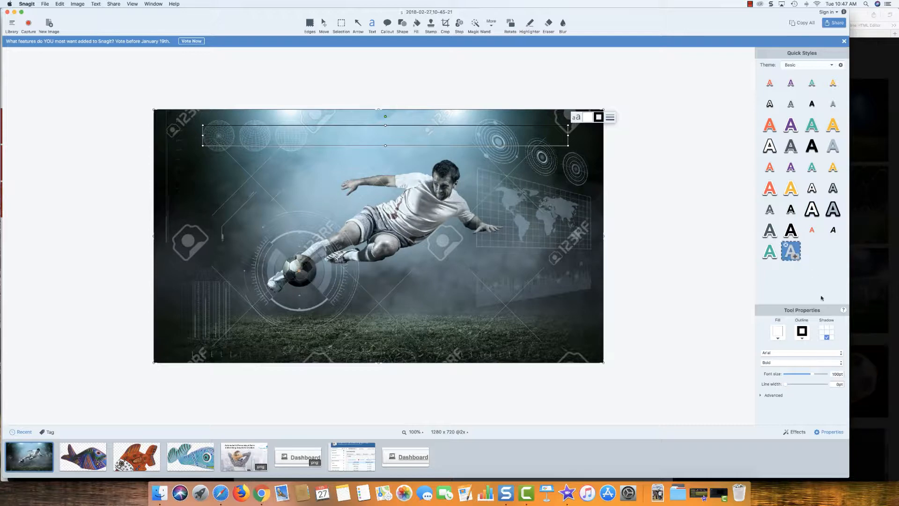
{"action": "left_click", "coordinate": [388, 139]}
{"action": "type", "text": "This is my image headline"}
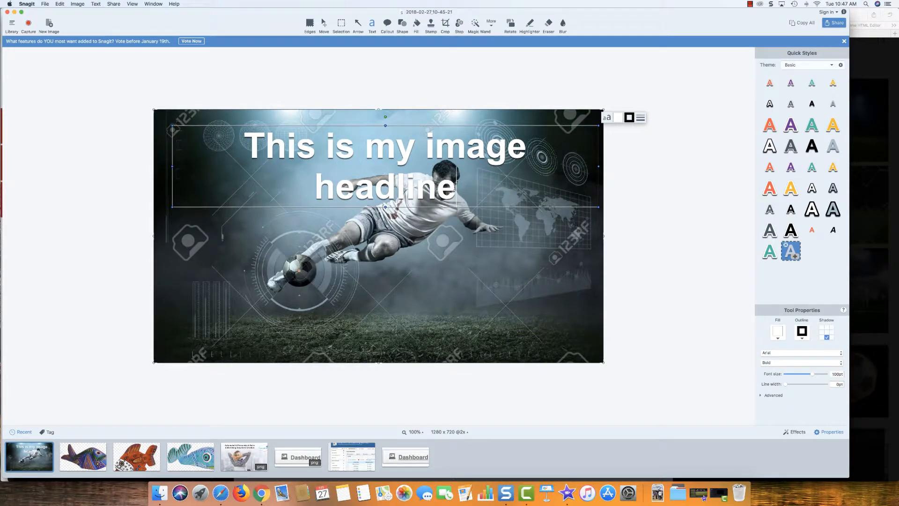
- Reduce the headline's font size until it fits on one line, and move it up toward the image's upper edge
{"action": "key", "text": "super+a"}
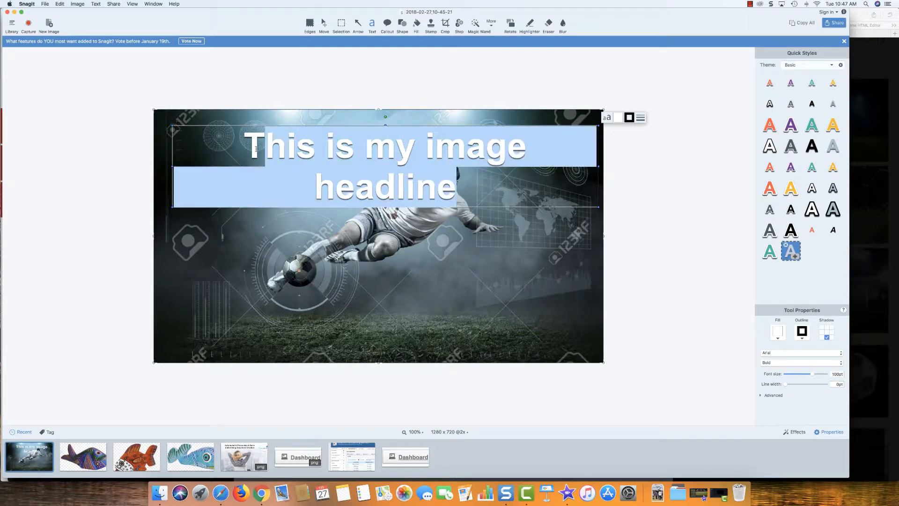
{"action": "left_click", "coordinate": [608, 118]}
{"action": "left_click_drag", "start_coordinate": [607, 149], "coordinate": [608, 149]}
{"action": "left_click", "coordinate": [570, 230]}
{"action": "left_click", "coordinate": [567, 253]}
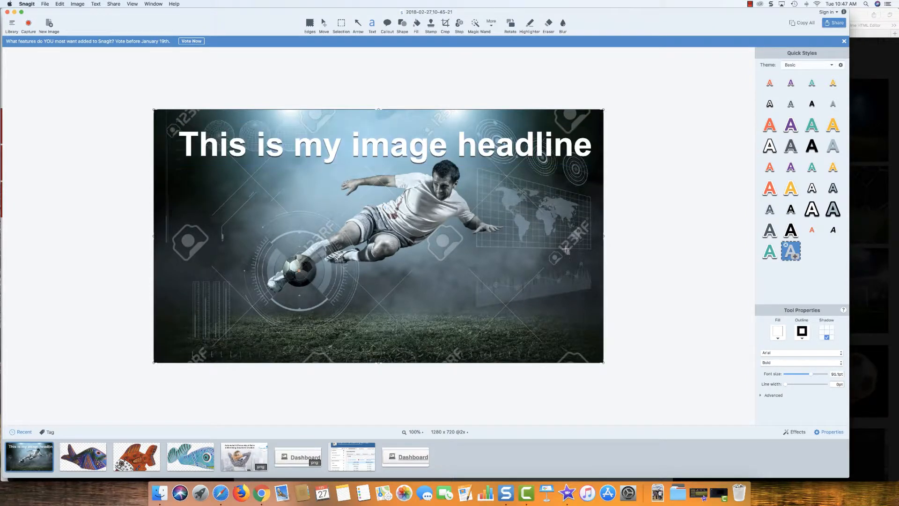
{"action": "left_click_drag", "start_coordinate": [544, 168], "coordinate": [543, 154]}
{"action": "left_click", "coordinate": [673, 291]}
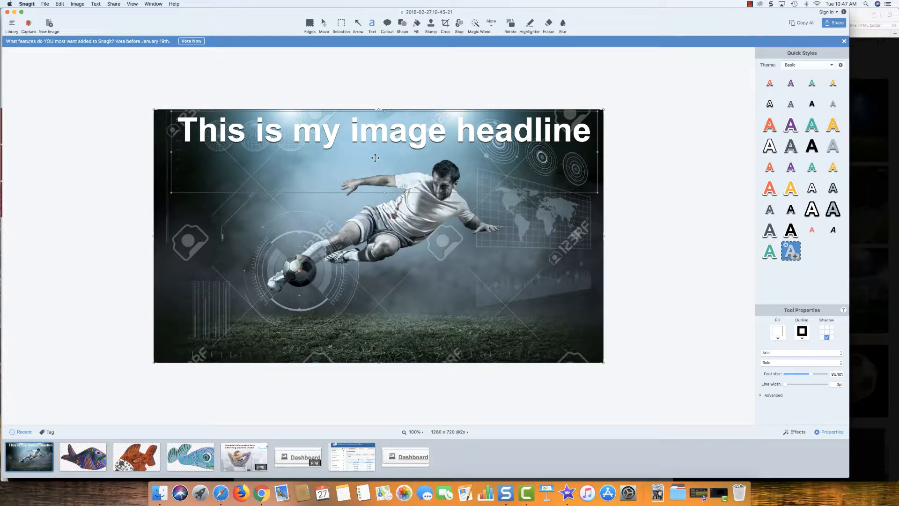
- Remove the shadow from the entire headline text and move the headline slightly down
{"action": "double_click", "coordinate": [398, 141]}
{"action": "double_click", "coordinate": [587, 136]}
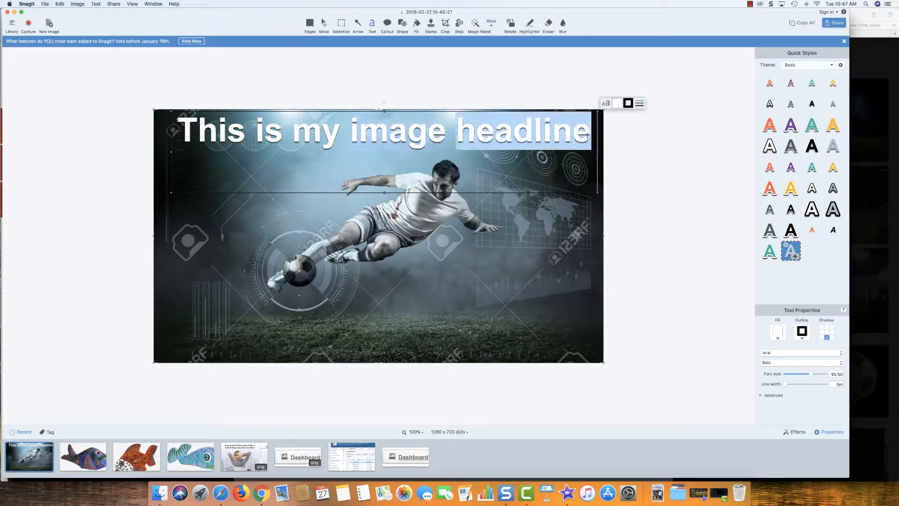
{"action": "left_click_drag", "start_coordinate": [588, 134], "coordinate": [177, 136]}
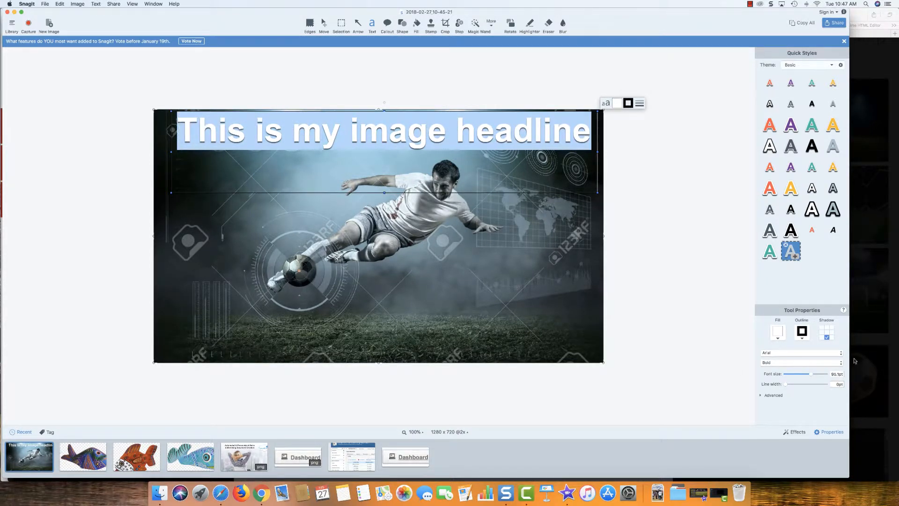
{"action": "left_click", "coordinate": [827, 338]}
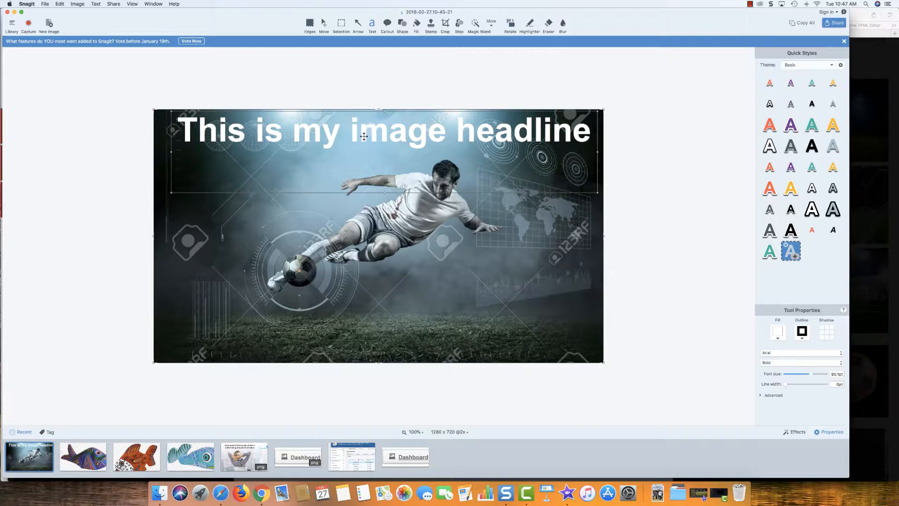
{"action": "left_click_drag", "start_coordinate": [380, 141], "coordinate": [379, 152]}
{"action": "left_click", "coordinate": [494, 211]}
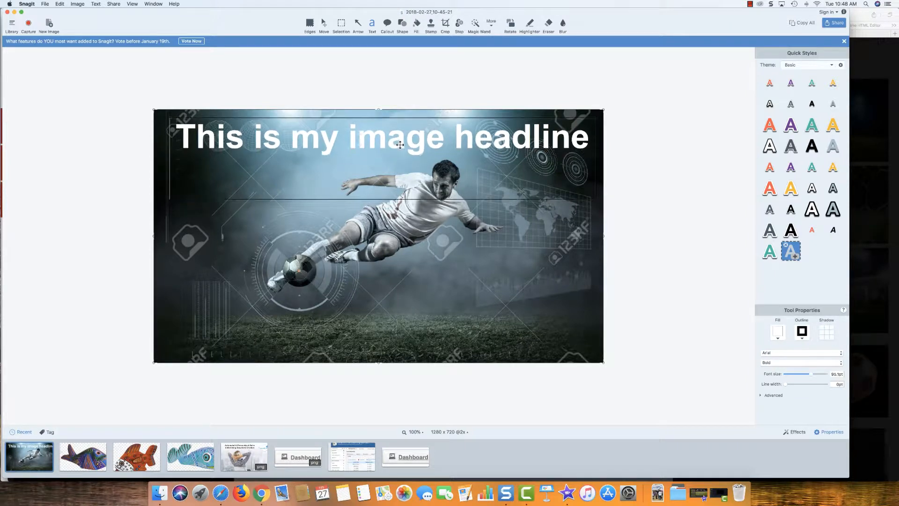
- Move the headline from the upper part of the image down to its lower edge
{"action": "left_click_drag", "start_coordinate": [254, 156], "coordinate": [254, 151]}
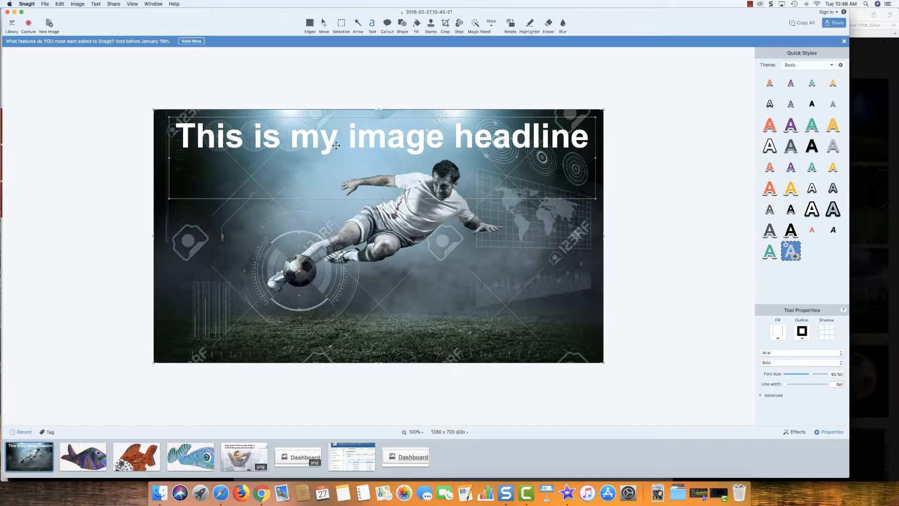
{"action": "left_click_drag", "start_coordinate": [388, 138], "coordinate": [385, 338]}
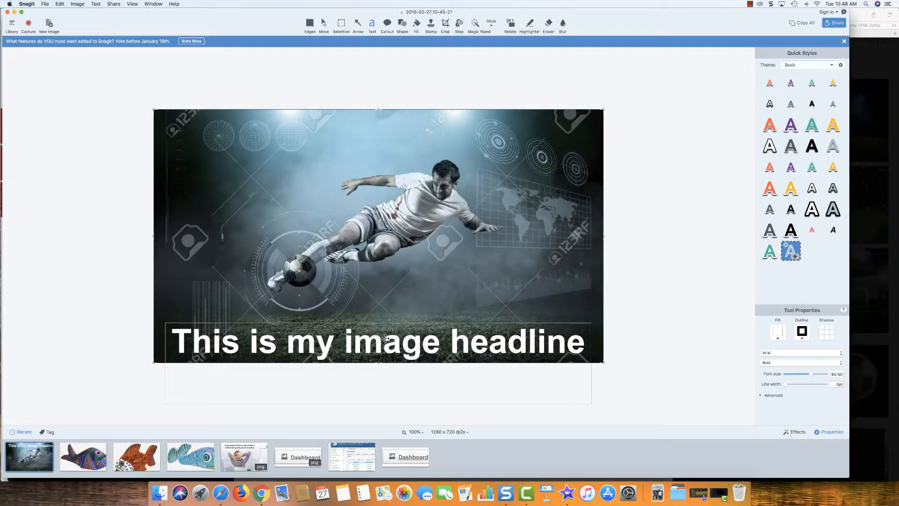
{"action": "left_click", "coordinate": [621, 285]}
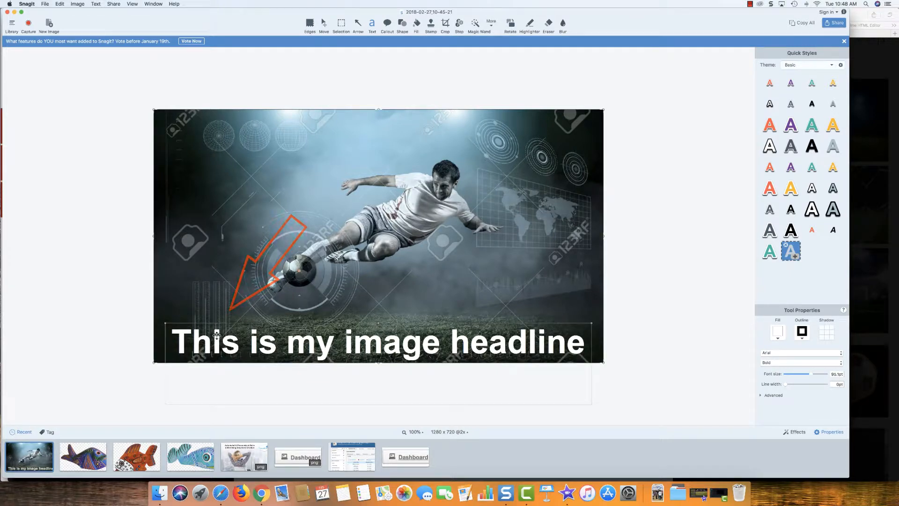
- Reduce the font size of the entire headline text to 78.8 pt
{"action": "double_click", "coordinate": [318, 329]}
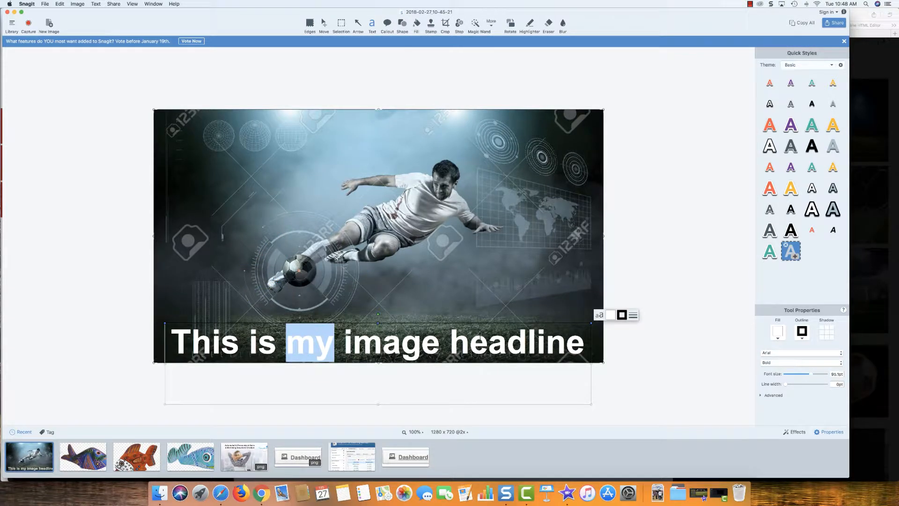
{"action": "left_click_drag", "start_coordinate": [581, 345], "coordinate": [171, 343]}
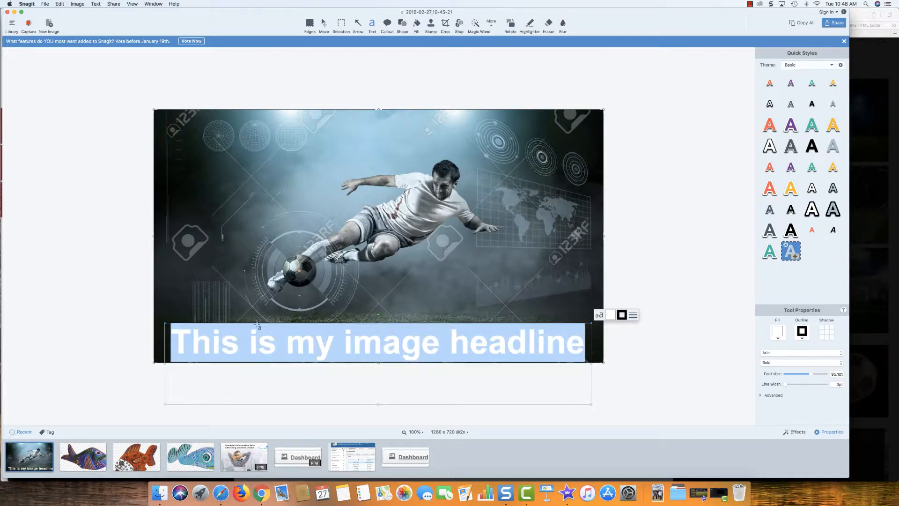
{"action": "left_click", "coordinate": [602, 316]}
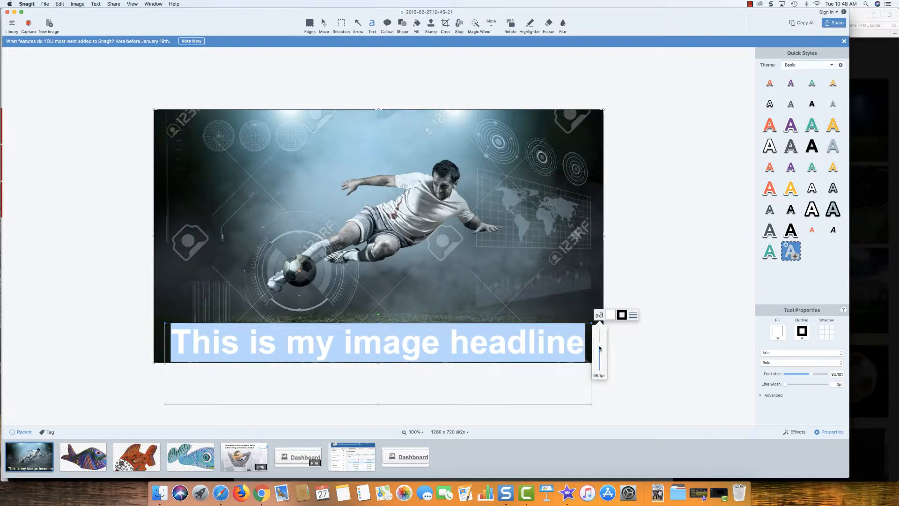
{"action": "left_click_drag", "start_coordinate": [600, 346], "coordinate": [600, 351]}
{"action": "left_click", "coordinate": [636, 352]}
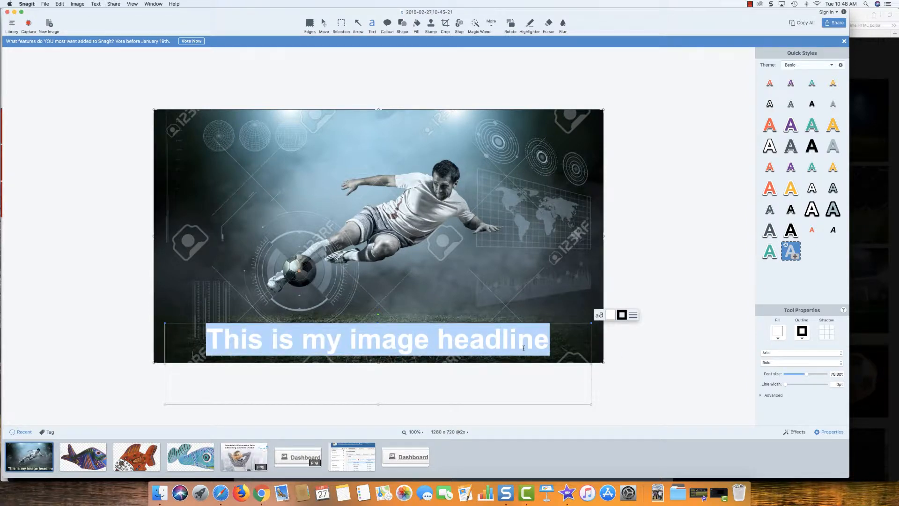
- Shift the headline toward the lower-right corner of the soccer image and deselect it
{"action": "left_click", "coordinate": [645, 346]}
{"action": "left_click_drag", "start_coordinate": [538, 340], "coordinate": [566, 343]}
{"action": "left_click", "coordinate": [722, 267]}
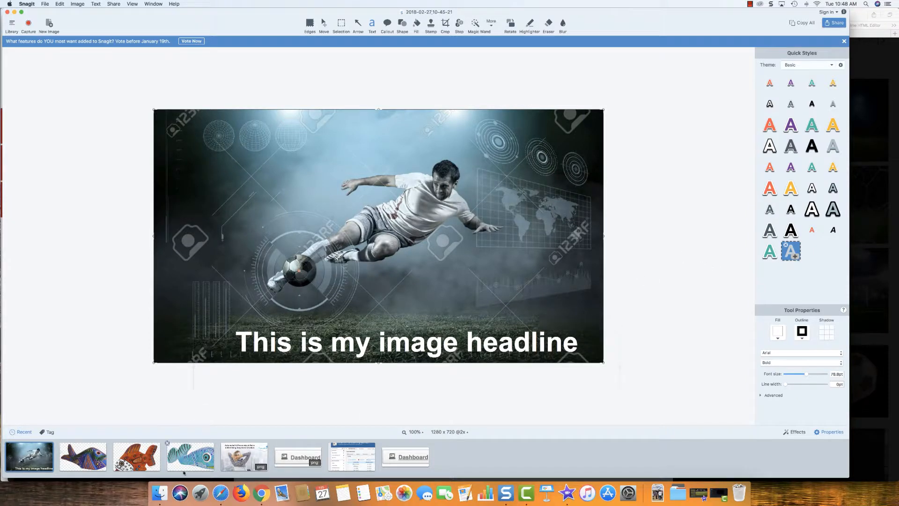
- Switch to Finder and open "300px - CN360-LOGO-w-cloud-FINAL" from the "CN360 - Sales Page Videos" documents folder in Snagit 2018
{"action": "left_click", "coordinate": [157, 492]}
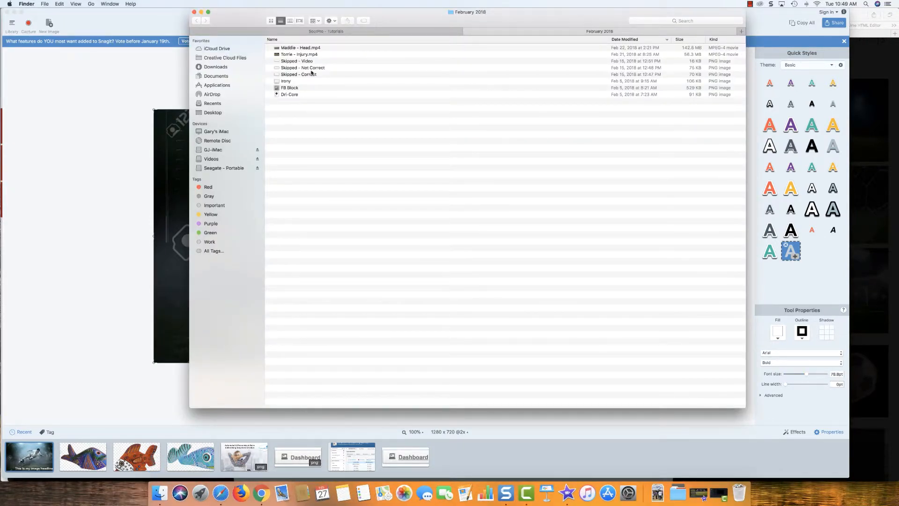
{"action": "left_click", "coordinate": [216, 78]}
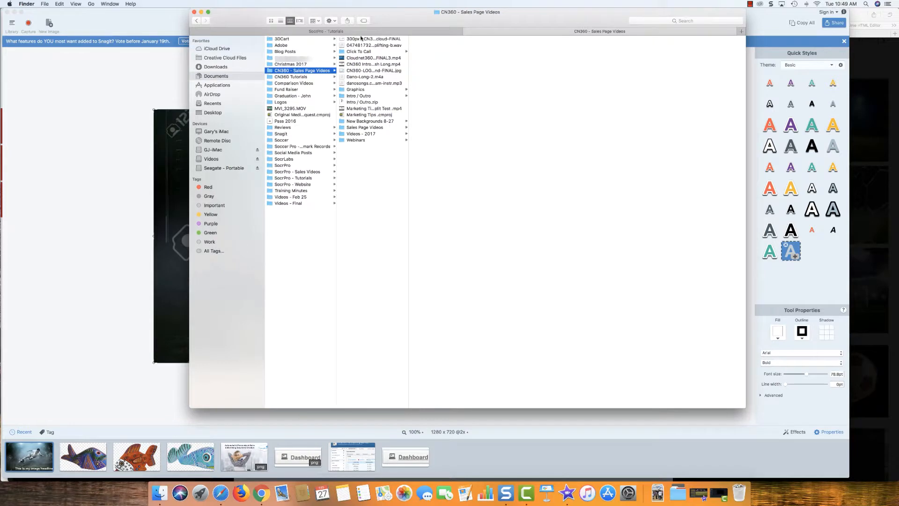
{"action": "right_click", "coordinate": [359, 40]}
{"action": "mouse_move", "coordinate": [372, 48]}
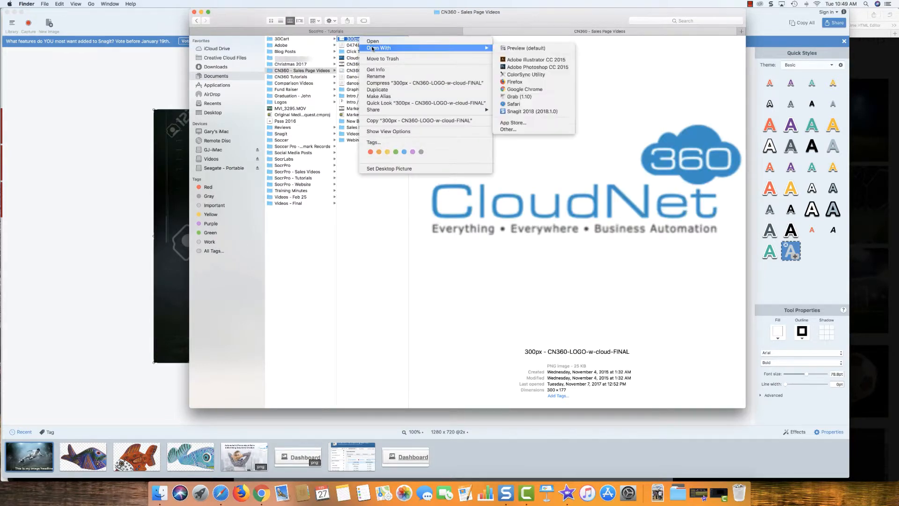
{"action": "left_click", "coordinate": [531, 111]}
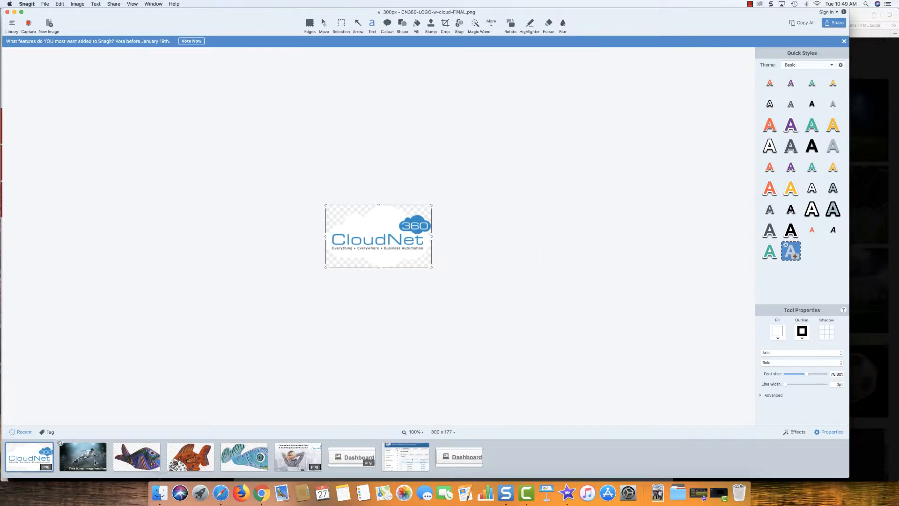
- Add the CloudNet 360 logo to the soccer cover image, shrink it slightly and place it in the image's upper-right corner
{"action": "left_click", "coordinate": [96, 461]}
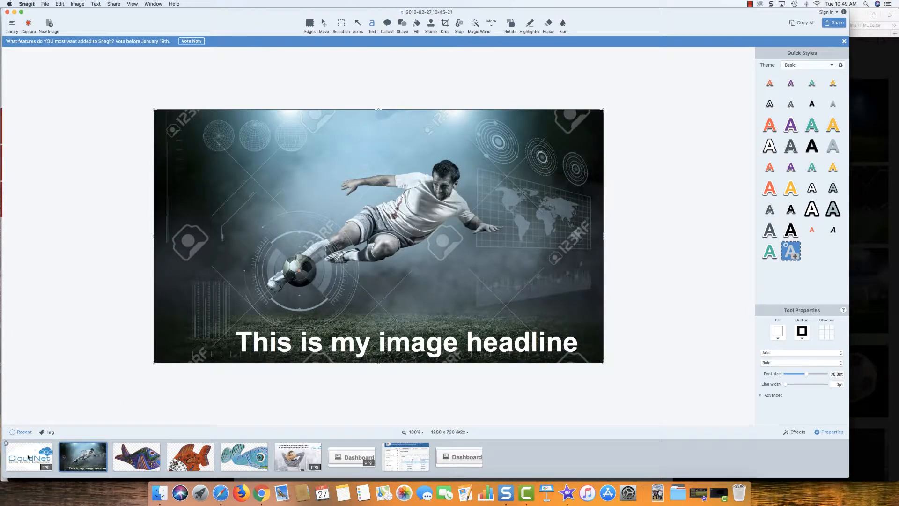
{"action": "left_click_drag", "start_coordinate": [30, 457], "coordinate": [544, 156]}
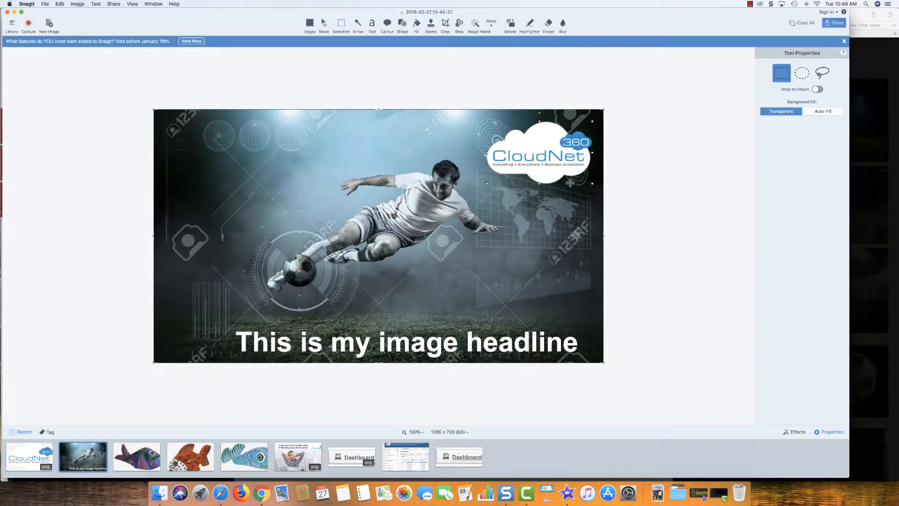
{"action": "left_click_drag", "start_coordinate": [591, 184], "coordinate": [558, 148]}
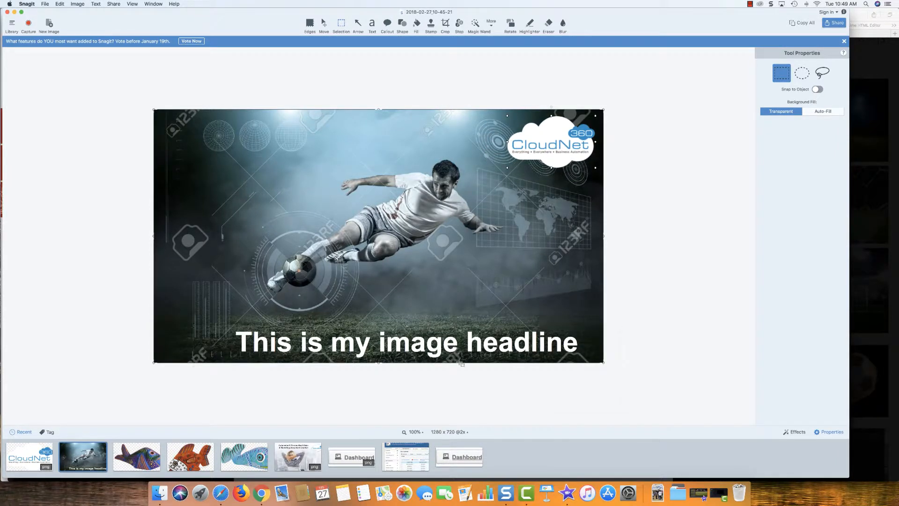
{"action": "mouse_move", "coordinate": [559, 147]}
{"action": "left_mouse_down"}
{"action": "mouse_move", "coordinate": [545, 204]}
{"action": "mouse_move", "coordinate": [546, 298]}
{"action": "mouse_move", "coordinate": [208, 152]}
{"action": "mouse_move", "coordinate": [217, 139]}
{"action": "mouse_move", "coordinate": [209, 192]}
{"action": "mouse_move", "coordinate": [223, 322]}
{"action": "mouse_move", "coordinate": [217, 360]}
{"action": "mouse_move", "coordinate": [217, 307]}
{"action": "mouse_move", "coordinate": [326, 196]}
{"action": "mouse_move", "coordinate": [536, 139]}
{"action": "mouse_move", "coordinate": [561, 143]}
{"action": "left_mouse_up"}
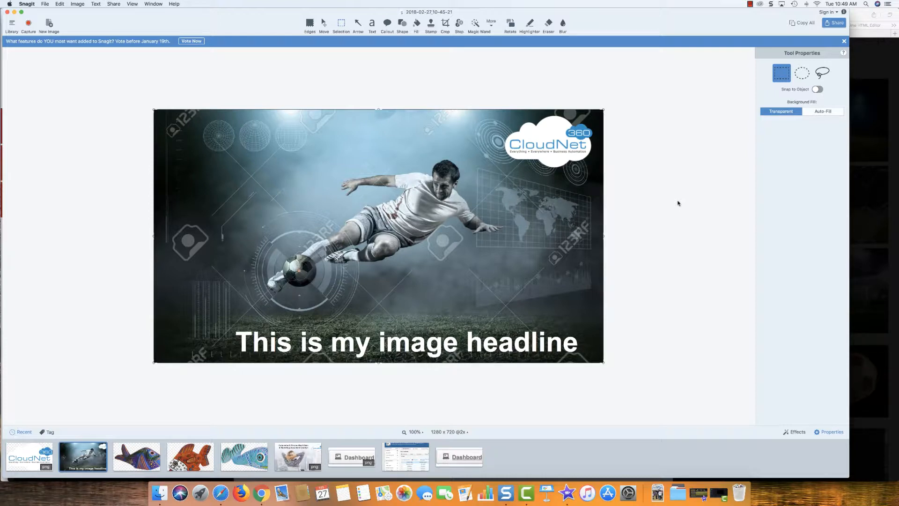
{"action": "left_click_drag", "start_coordinate": [571, 146], "coordinate": [573, 146]}
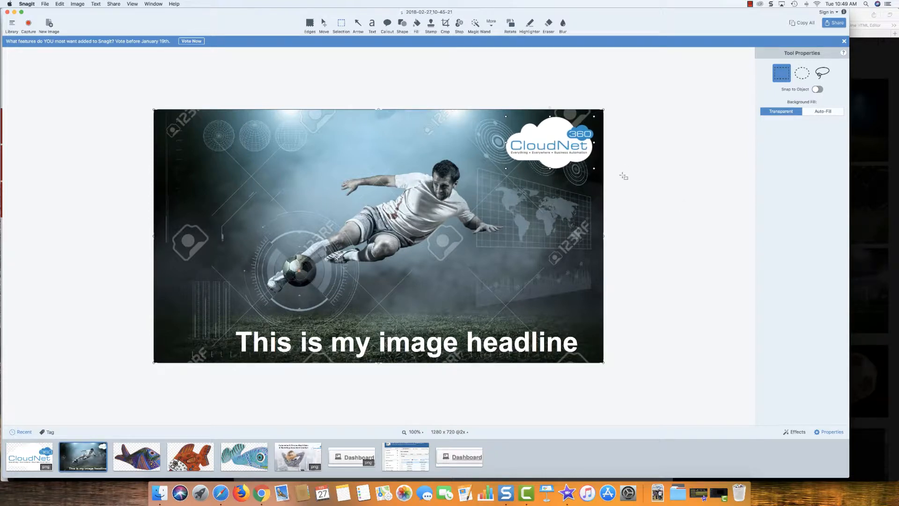
- Try the logo near the image's left edge and return it to the upper-right corner
{"action": "left_click_drag", "start_coordinate": [541, 147], "coordinate": [214, 187]}
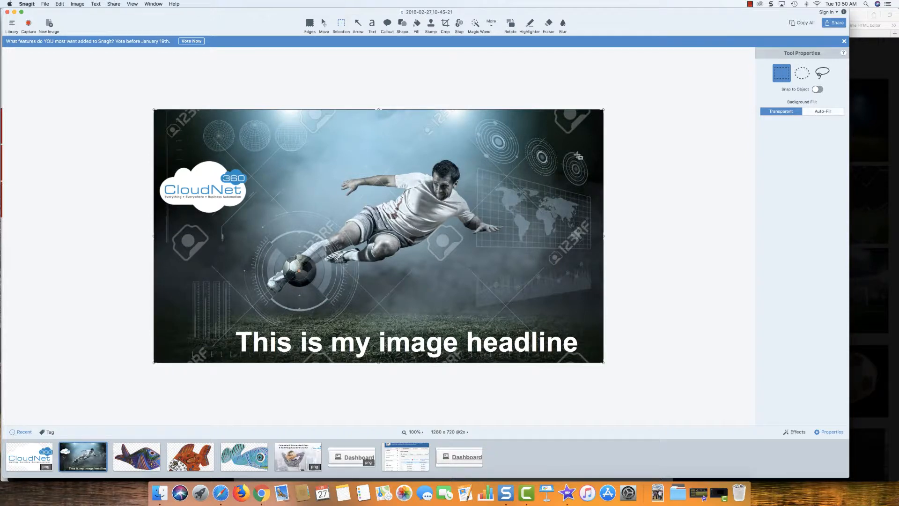
{"action": "left_click_drag", "start_coordinate": [215, 186], "coordinate": [565, 139]}
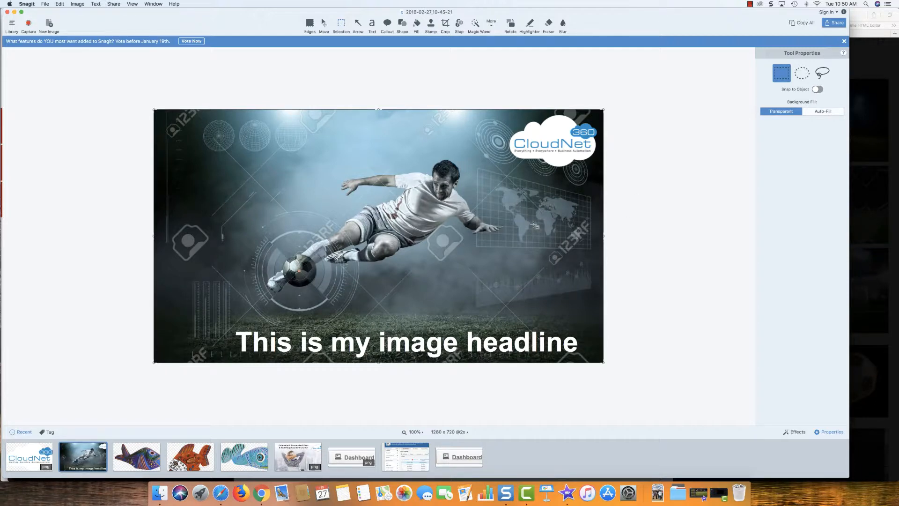
{"action": "left_click", "coordinate": [555, 154]}
{"action": "left_click_drag", "start_coordinate": [557, 149], "coordinate": [558, 150]}
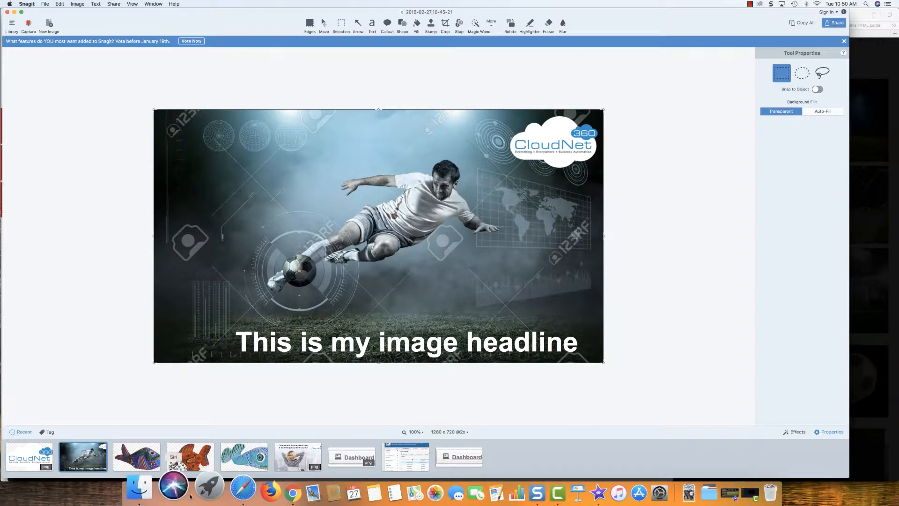
- Switch to Safari and capture the enlarged soccer photo as a 1658 x 1105 image with Snagit
{"action": "left_click", "coordinate": [224, 492]}
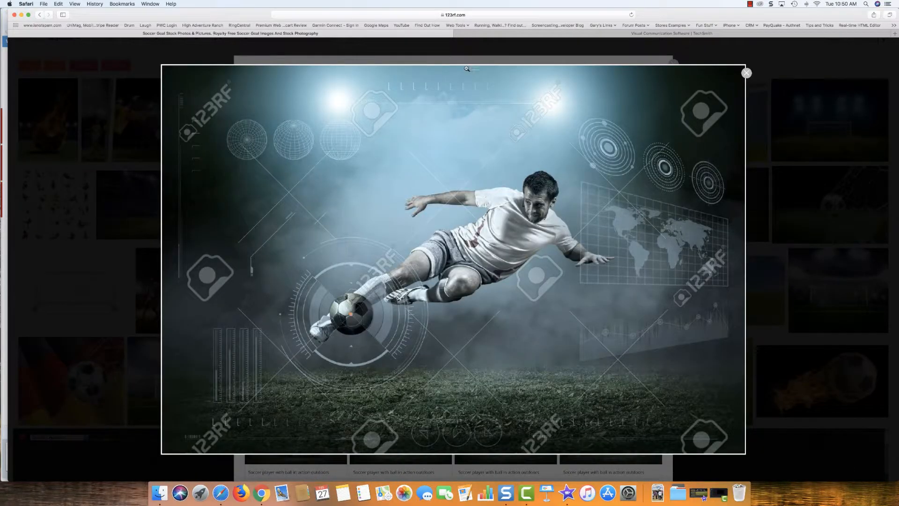
{"action": "left_click", "coordinate": [771, 4]}
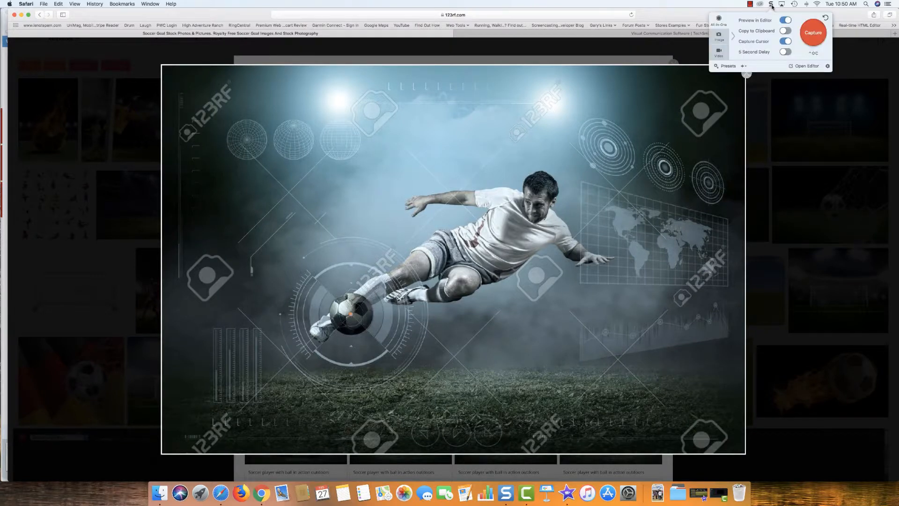
{"action": "left_click", "coordinate": [806, 29]}
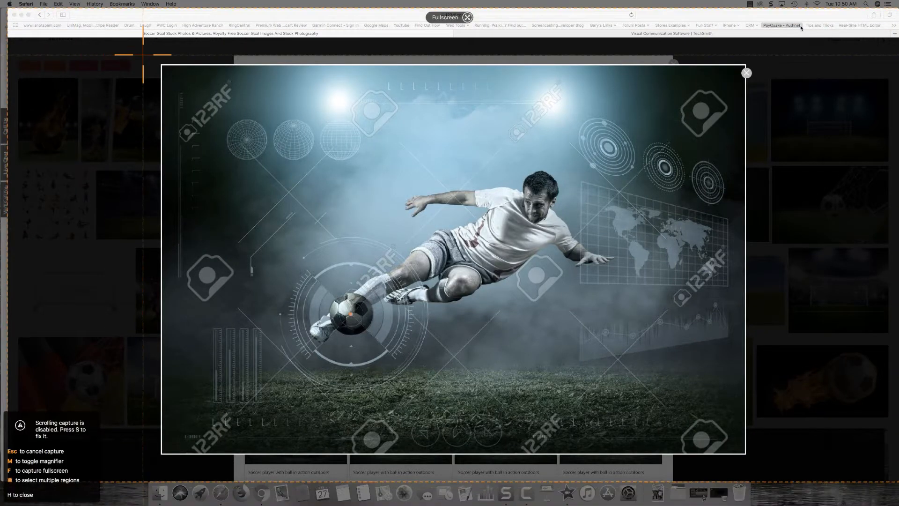
{"action": "left_click_drag", "start_coordinate": [161, 65], "coordinate": [745, 453]}
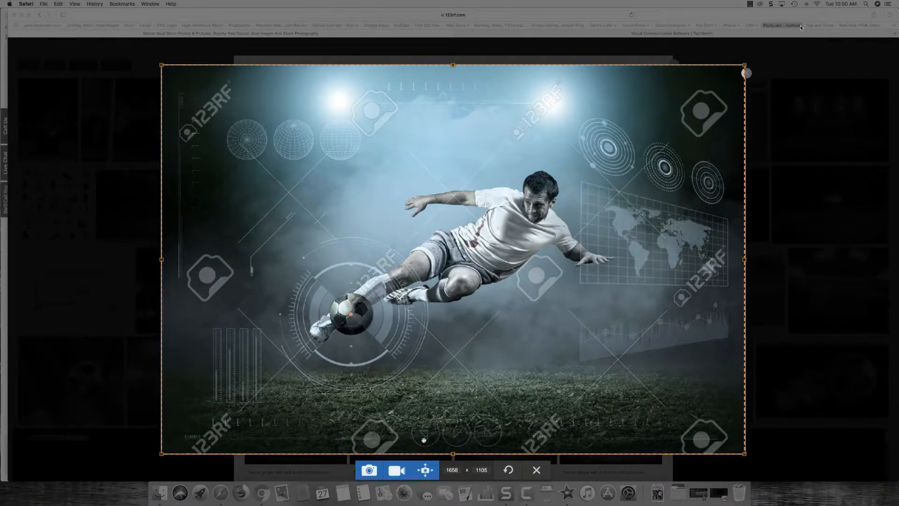
{"action": "left_click", "coordinate": [372, 471]}
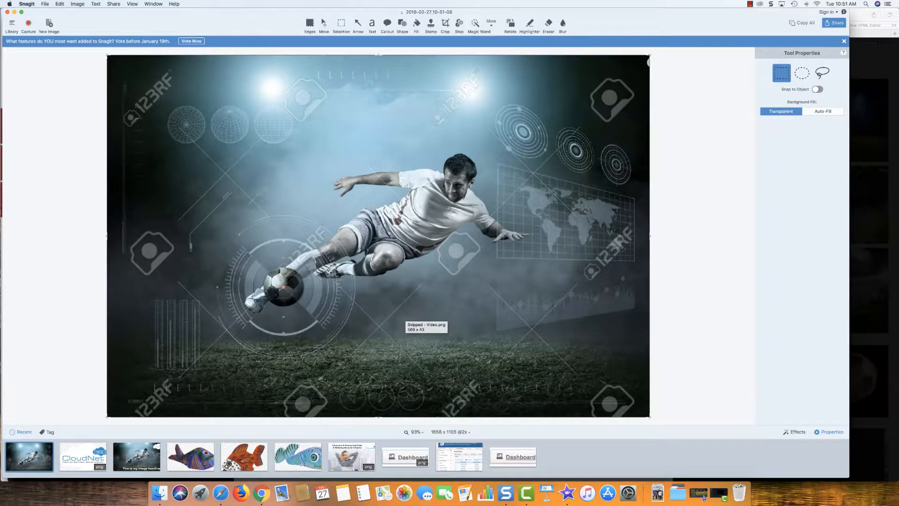
- Resize the new soccer capture to a width of 1280 pixels with its proportions locked
{"action": "left_click", "coordinate": [77, 4]}
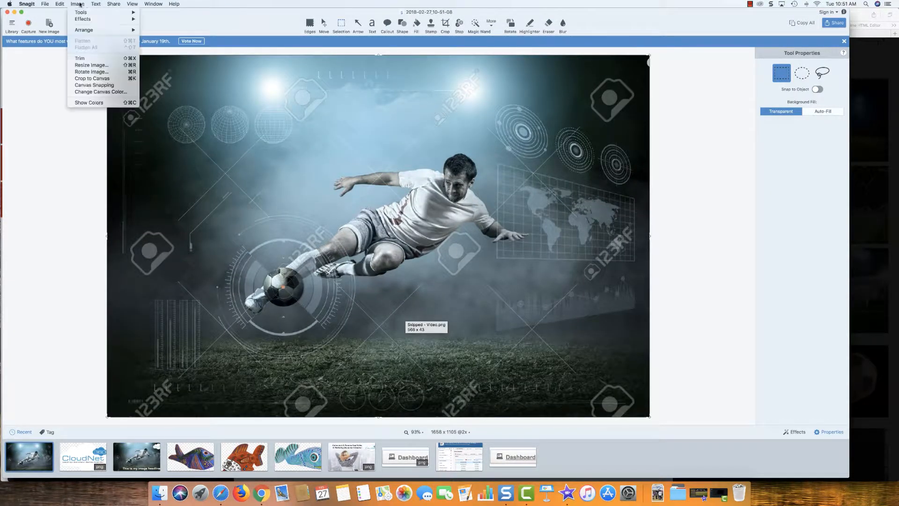
{"action": "left_click", "coordinate": [87, 65]}
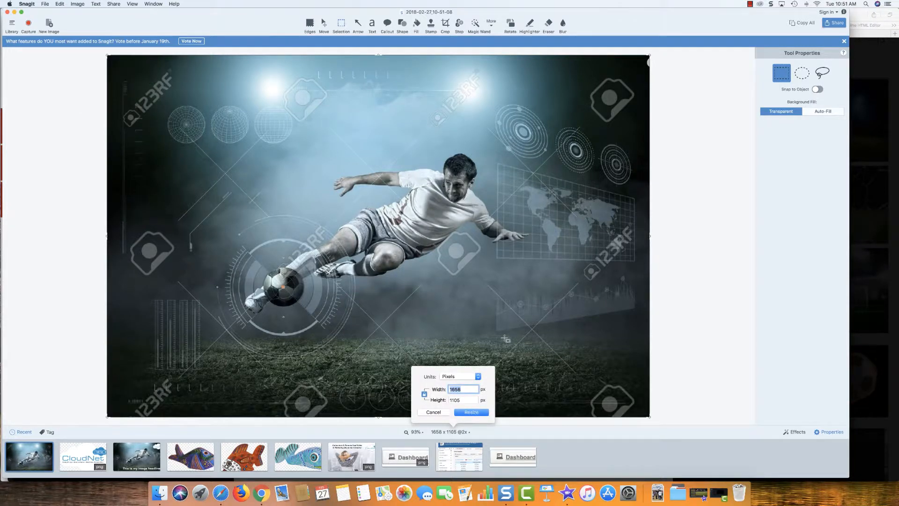
{"action": "type", "text": "1280"}
{"action": "key", "text": "Return"}
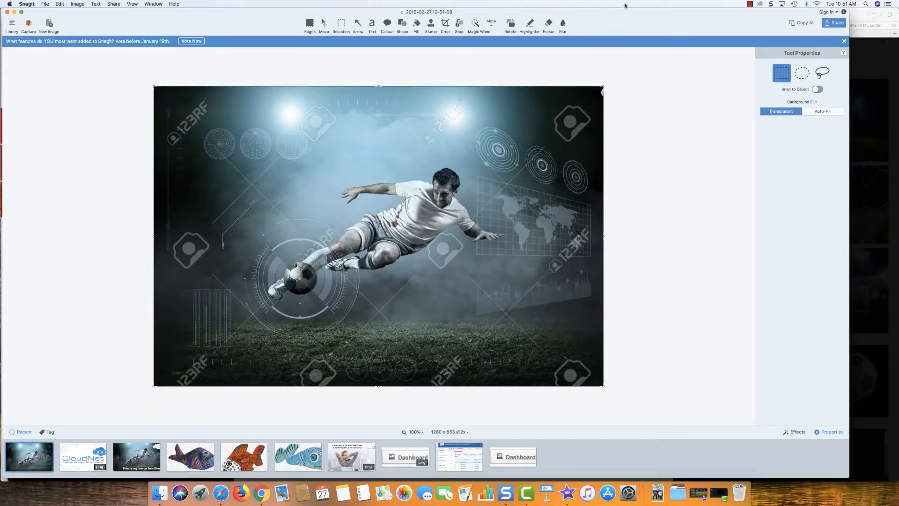
- Crop the upper and lower edges of the new capture to reach 1280 x 720
{"action": "left_click", "coordinate": [445, 25]}
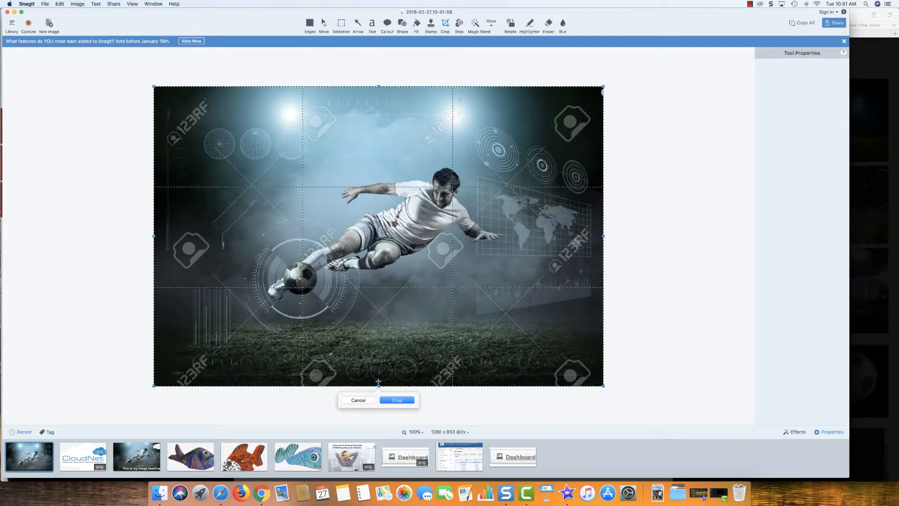
{"action": "left_click_drag", "start_coordinate": [379, 386], "coordinate": [378, 352]}
{"action": "left_click_drag", "start_coordinate": [378, 101], "coordinate": [379, 116]}
{"action": "left_click_drag", "start_coordinate": [378, 363], "coordinate": [378, 378]}
{"action": "left_click_drag", "start_coordinate": [379, 101], "coordinate": [376, 118]}
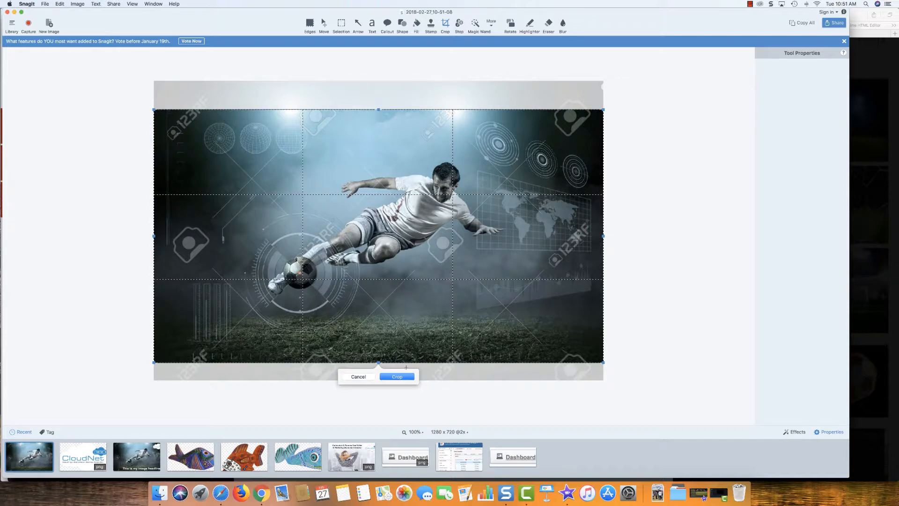
{"action": "left_click", "coordinate": [402, 376]}
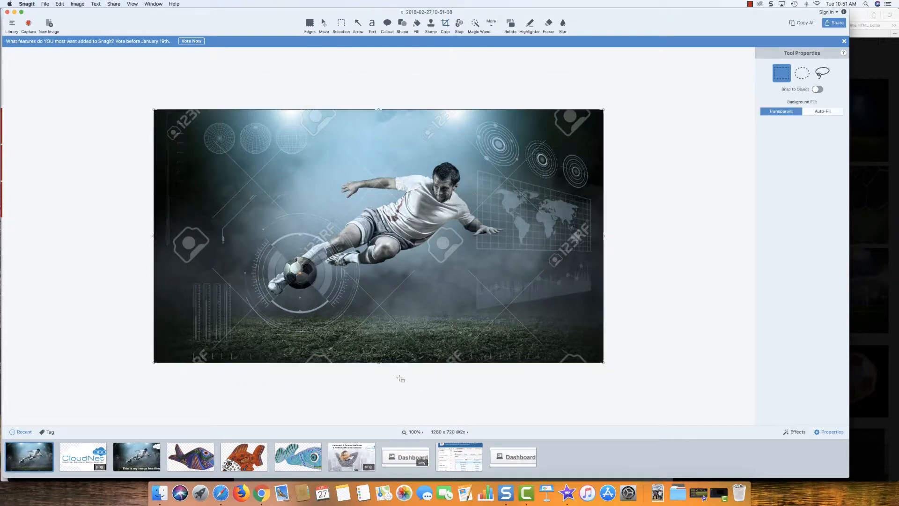
- Copy the headline text from the finished cover into the new soccer image and place it near the lower-right corner
{"action": "left_click", "coordinate": [138, 451]}
{"action": "left_click", "coordinate": [387, 346]}
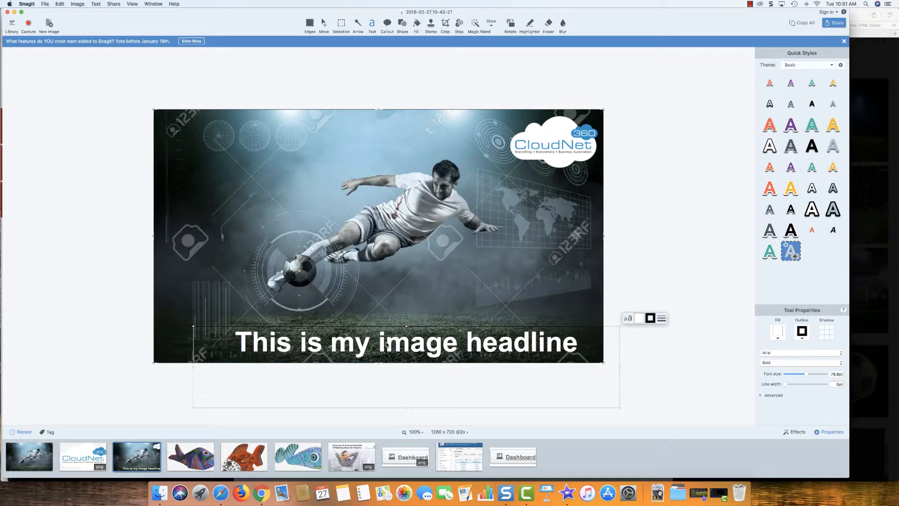
{"action": "left_click", "coordinate": [59, 4]}
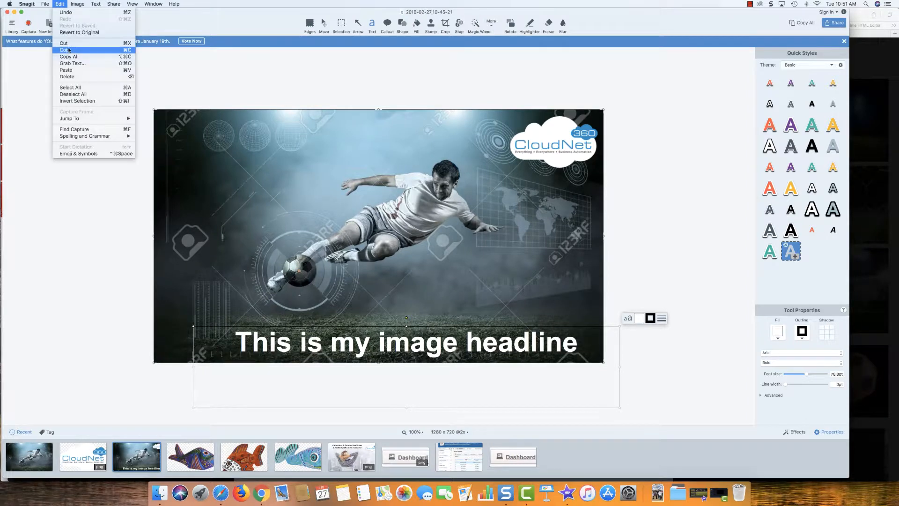
{"action": "left_click", "coordinate": [67, 51]}
{"action": "left_click", "coordinate": [37, 455]}
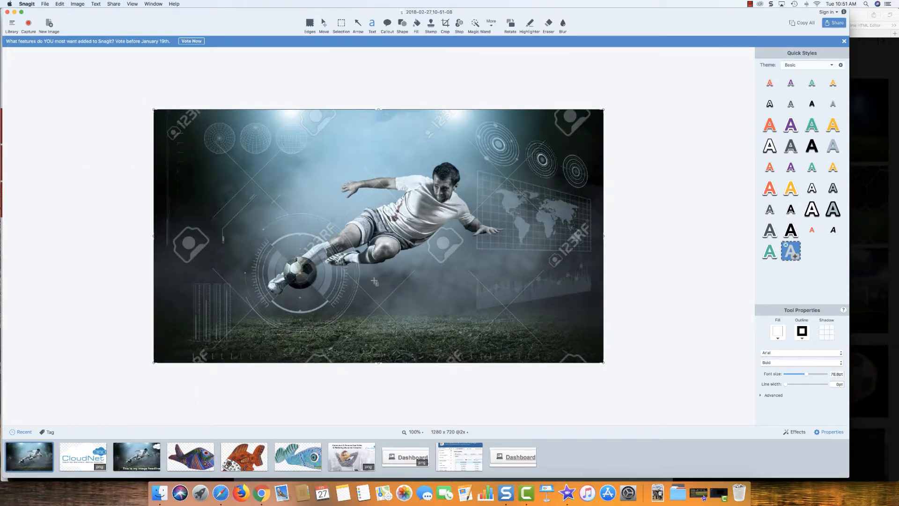
{"action": "key", "text": "super+v"}
{"action": "left_click_drag", "start_coordinate": [390, 272], "coordinate": [434, 356]}
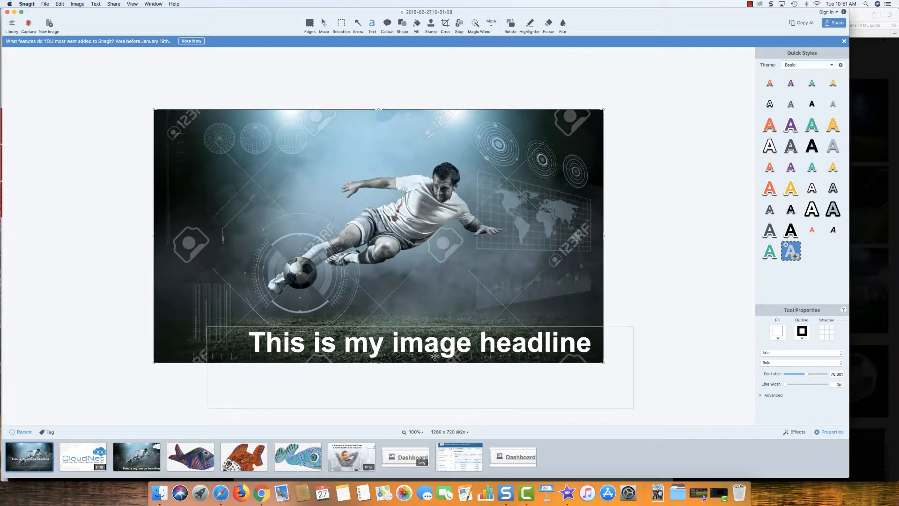
- Copy the CloudNet 360 logo from the finished cover into the new soccer image and place it near the upper-right corner
{"action": "left_click", "coordinate": [87, 447]}
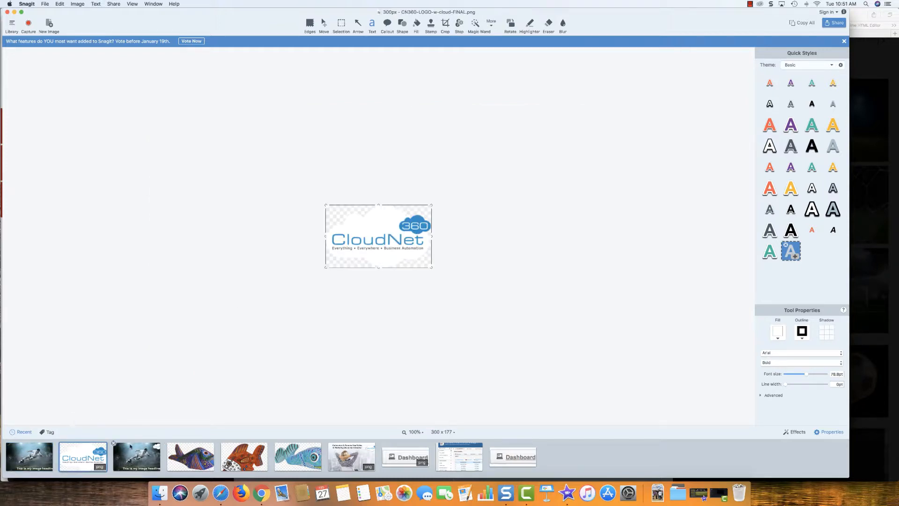
{"action": "left_click", "coordinate": [131, 450]}
{"action": "left_click", "coordinate": [574, 151]}
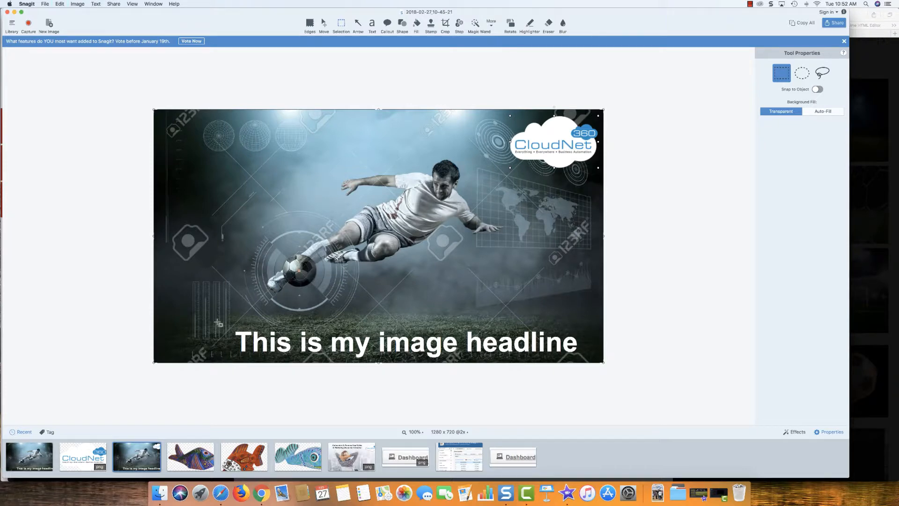
{"action": "left_click", "coordinate": [29, 457]}
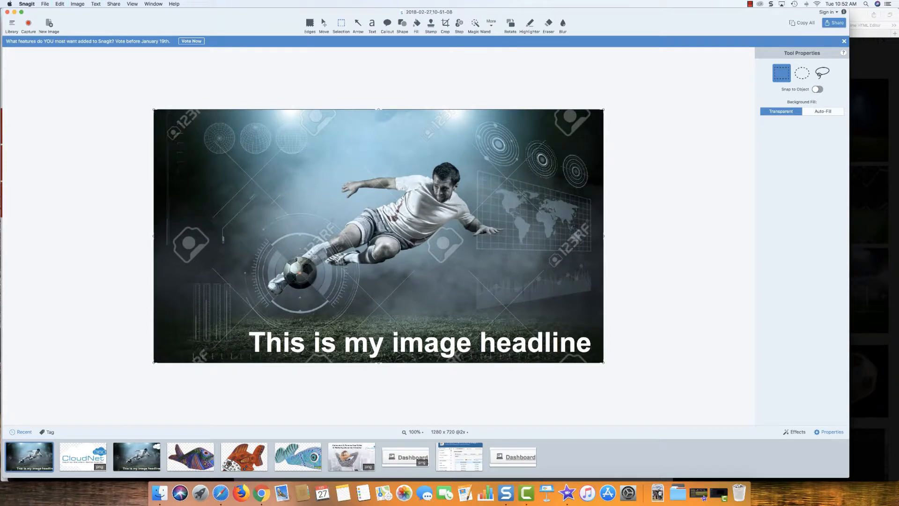
{"action": "key", "text": "super+v"}
{"action": "left_click_drag", "start_coordinate": [313, 252], "coordinate": [552, 144]}
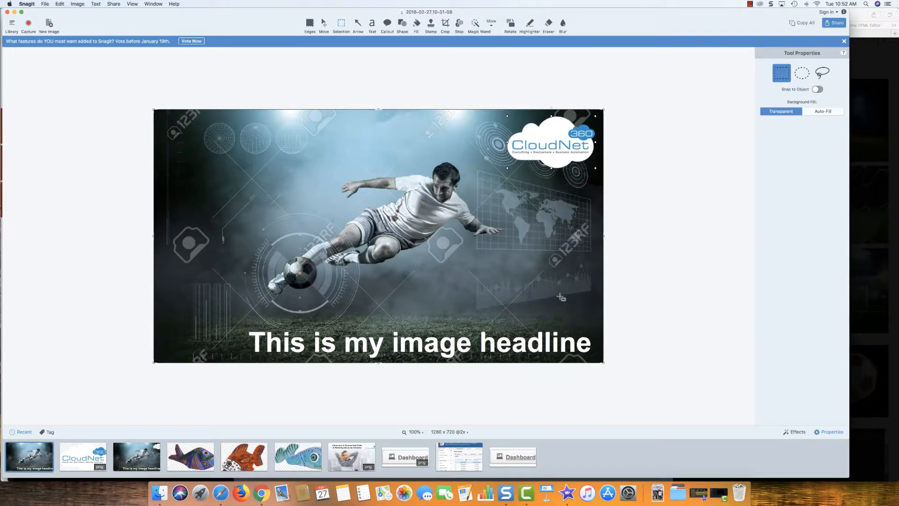
{"action": "left_click", "coordinate": [636, 265]}
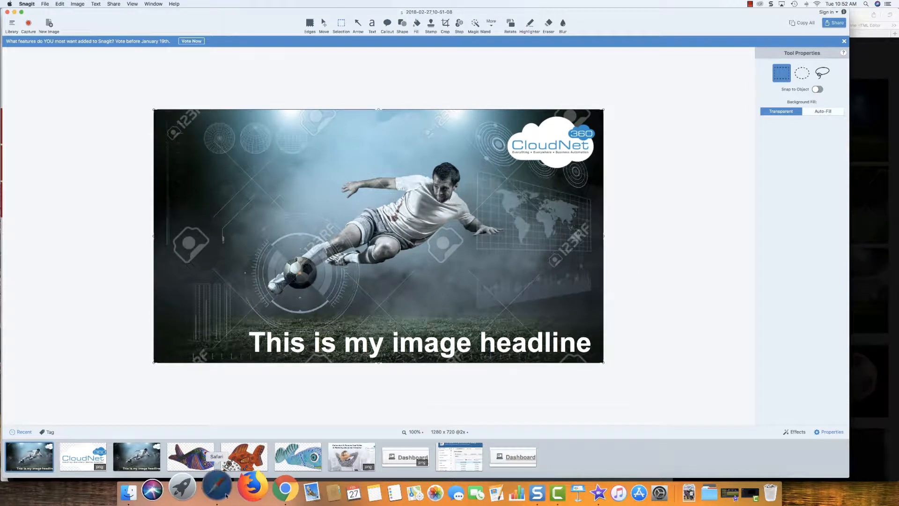
- Examine the soccer photo's stock page and enlarged preview in Safari and compare them with the finished cover in Snagit
{"action": "left_click", "coordinate": [211, 489]}
{"action": "left_click", "coordinate": [746, 75]}
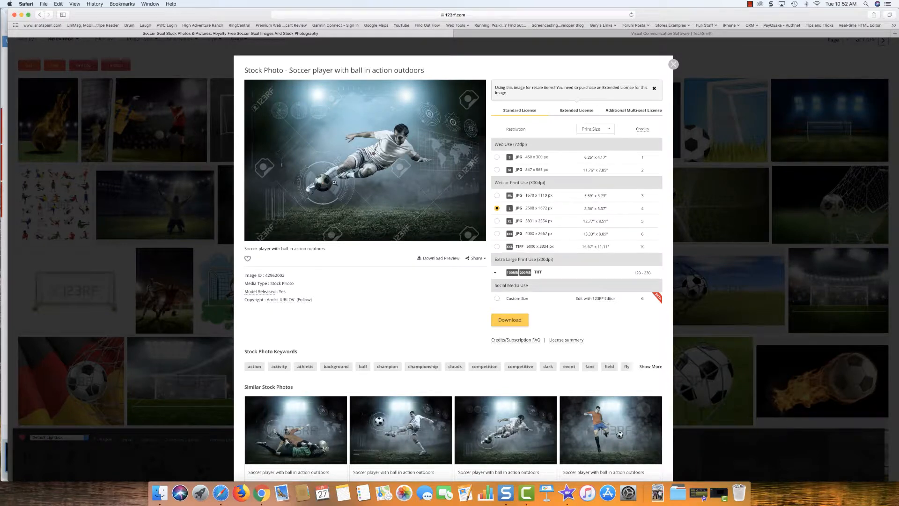
{"action": "left_click", "coordinate": [345, 173]}
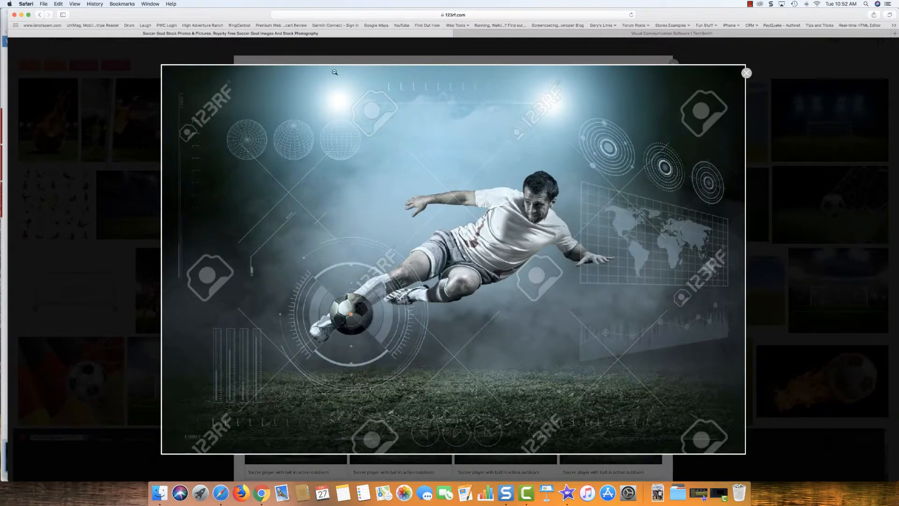
{"action": "left_click", "coordinate": [503, 489]}
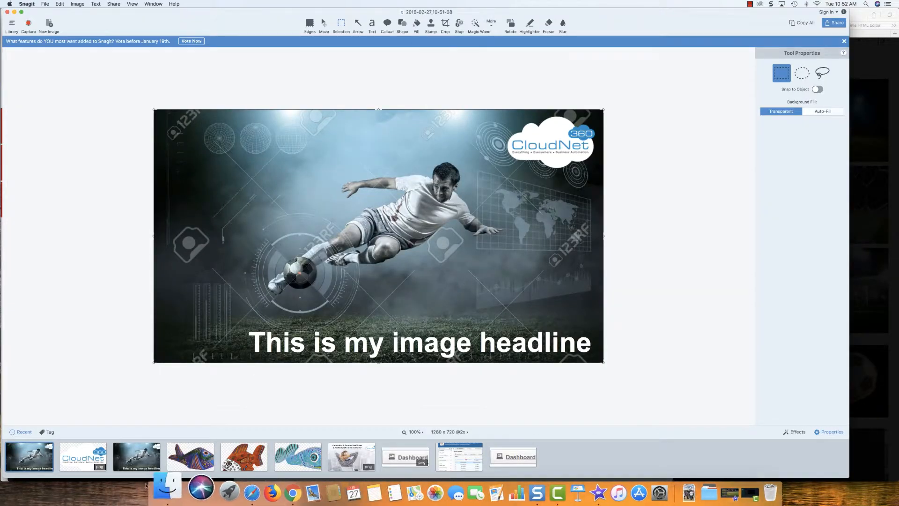
{"action": "left_click", "coordinate": [139, 463]}
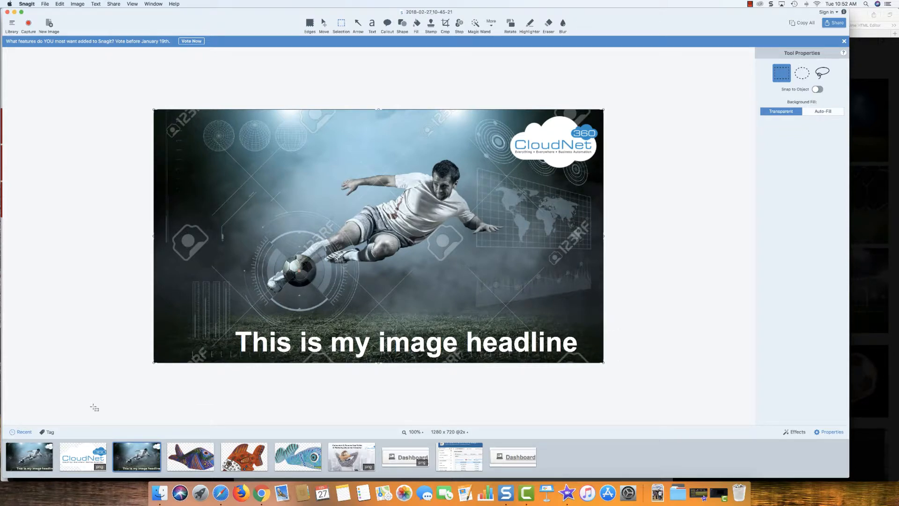
{"action": "left_click", "coordinate": [221, 490]}
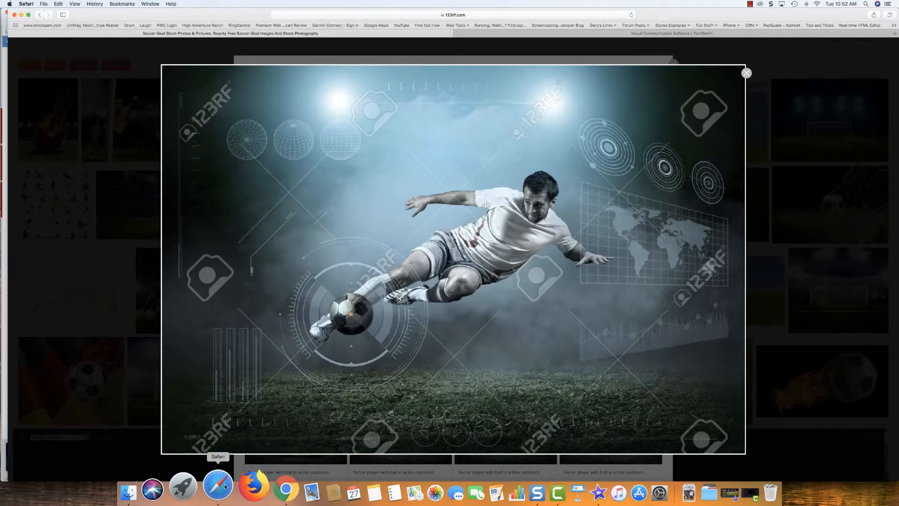
{"action": "left_click", "coordinate": [746, 74]}
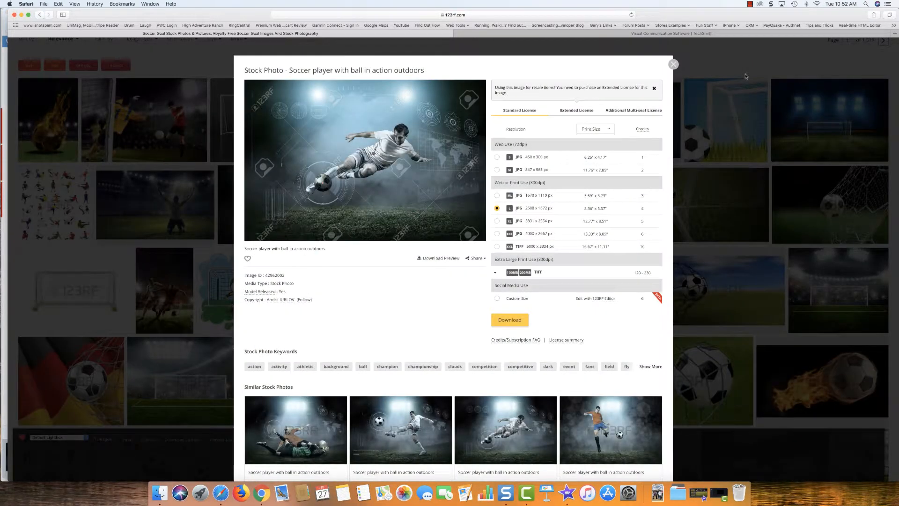
{"action": "left_click", "coordinate": [510, 488]}
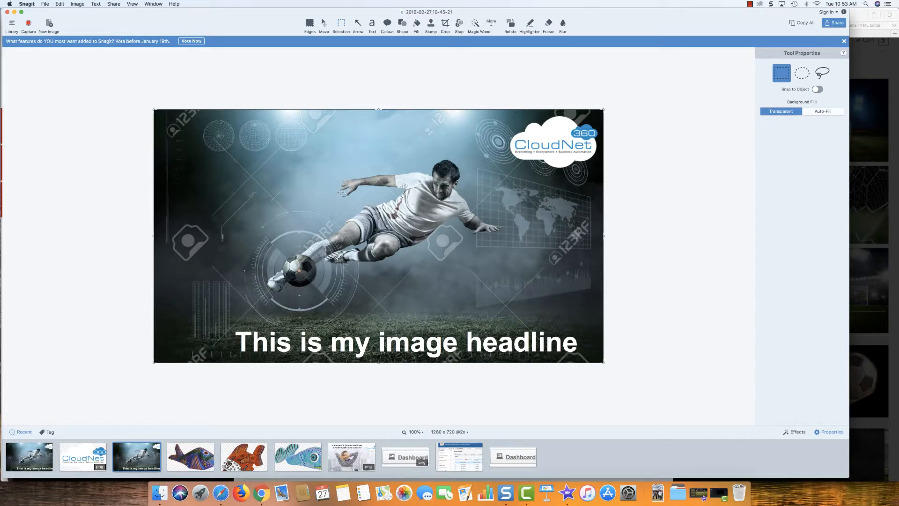
- Shift the CloudNet 360 logo slightly down and left on the finished cover, and move the headline up across the player
{"action": "mouse_move", "coordinate": [539, 143]}
{"action": "left_mouse_down"}
{"action": "mouse_move", "coordinate": [521, 147]}
{"action": "mouse_move", "coordinate": [533, 144]}
{"action": "left_mouse_up"}
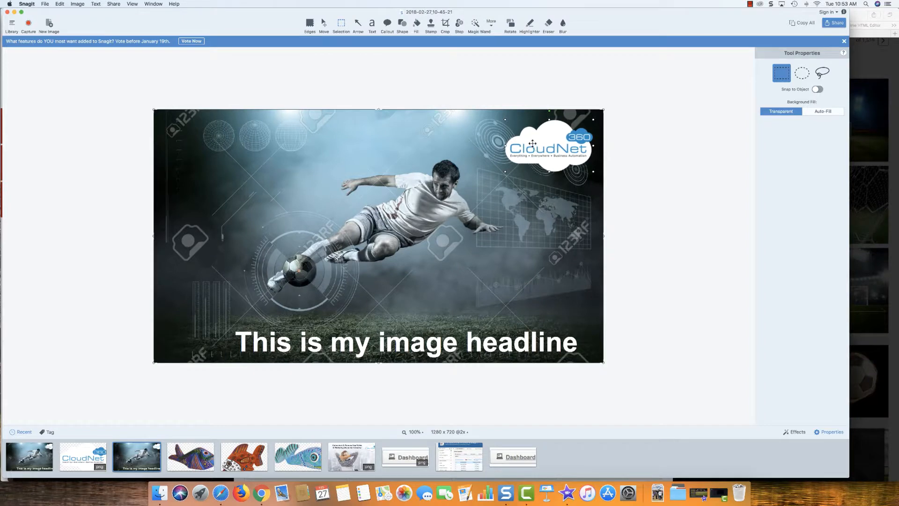
{"action": "right_click", "coordinate": [544, 145]}
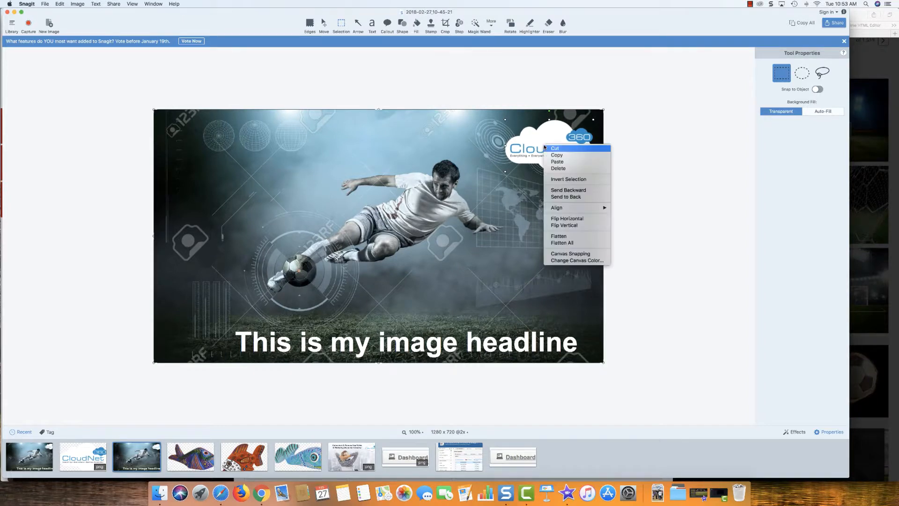
{"action": "left_click", "coordinate": [499, 198]}
{"action": "left_click_drag", "start_coordinate": [470, 334], "coordinate": [443, 203]}
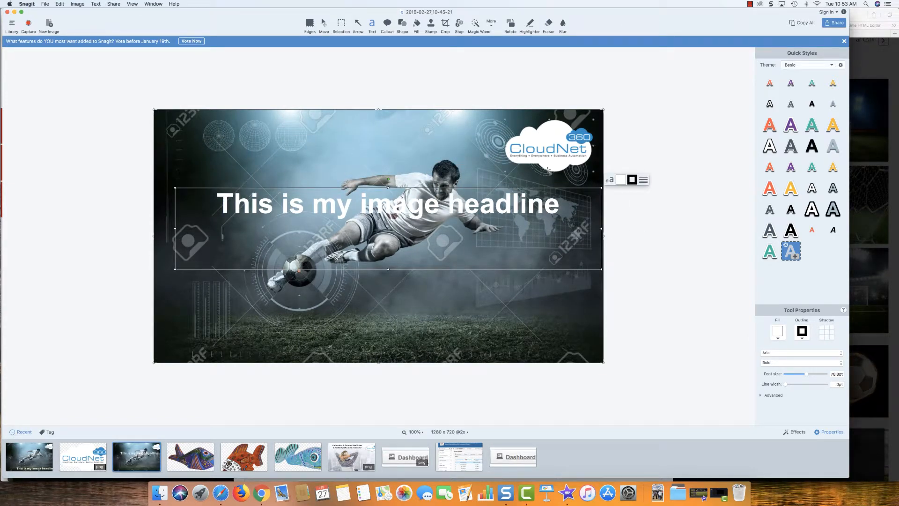
- Nudge the CloudNet 360 logo slightly downward and flatten it into the finished cover
{"action": "mouse_move", "coordinate": [549, 160]}
{"action": "left_mouse_down"}
{"action": "mouse_move", "coordinate": [503, 223]}
{"action": "mouse_move", "coordinate": [553, 161]}
{"action": "left_mouse_up"}
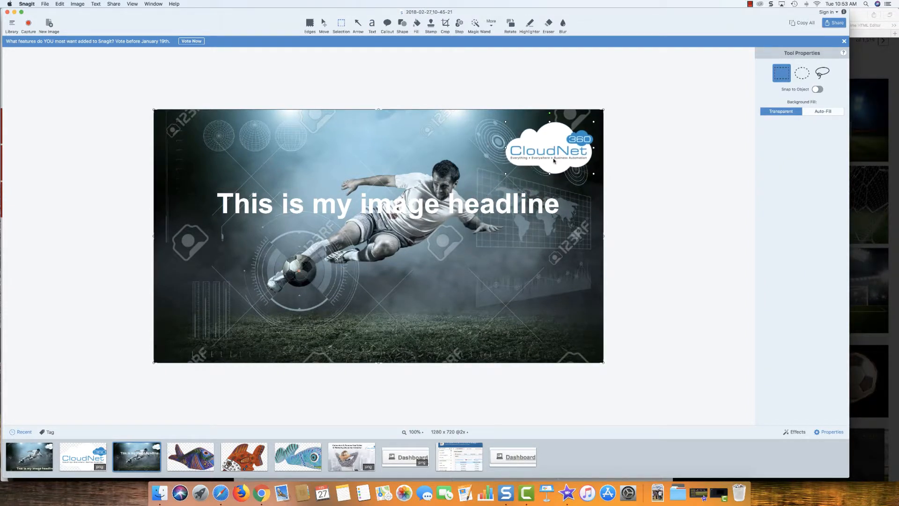
{"action": "right_click", "coordinate": [554, 161]}
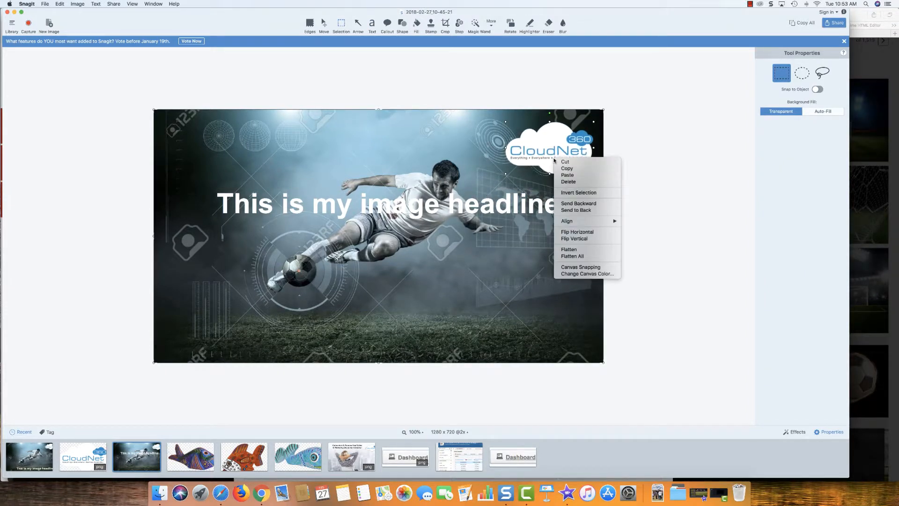
{"action": "left_click", "coordinate": [573, 250]}
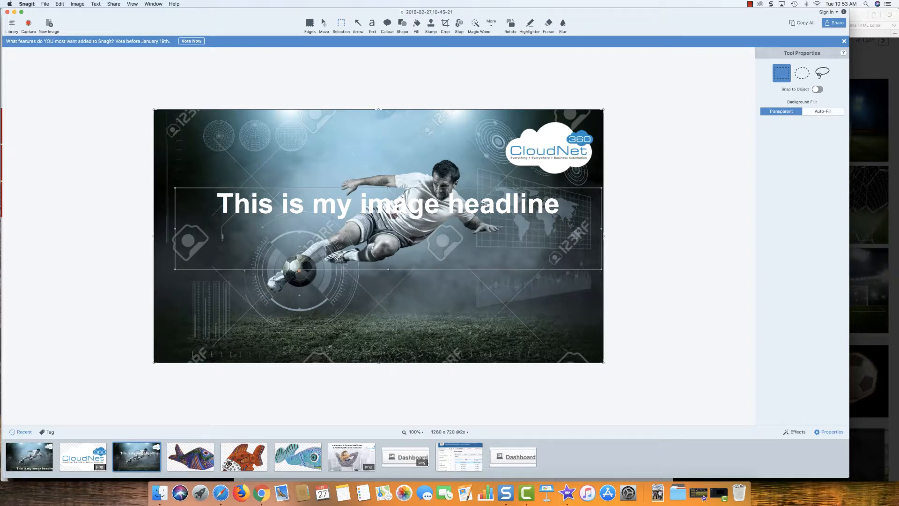
- Move the headline to the cover's lower-right area and flatten all objects into the image
{"action": "left_click_drag", "start_coordinate": [484, 200], "coordinate": [513, 340]}
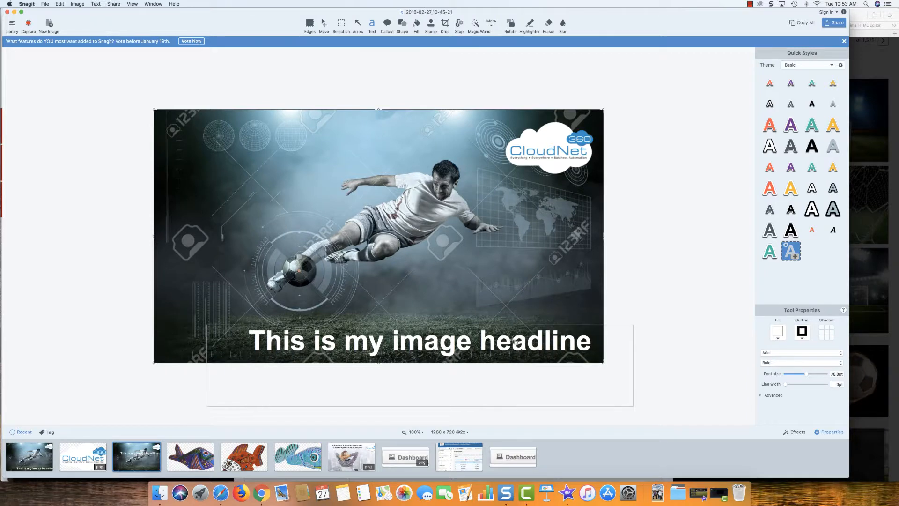
{"action": "right_click", "coordinate": [514, 339]}
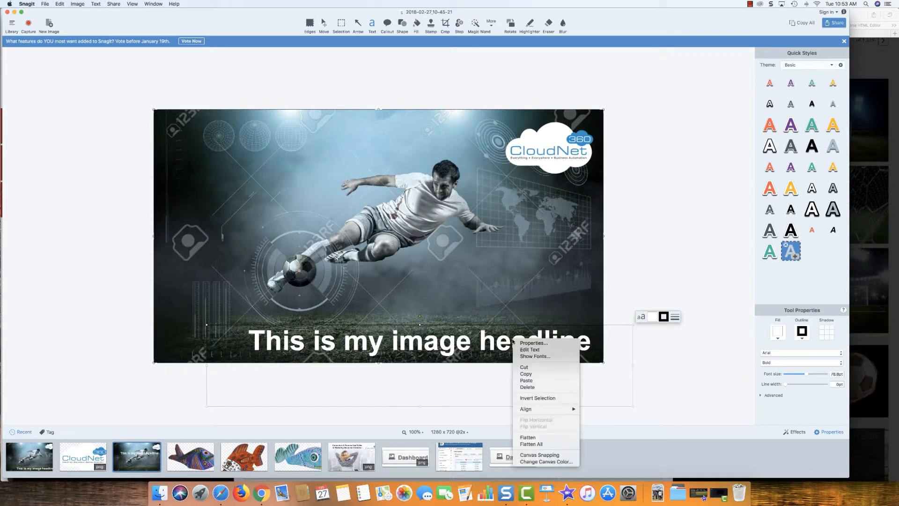
{"action": "left_click", "coordinate": [532, 444]}
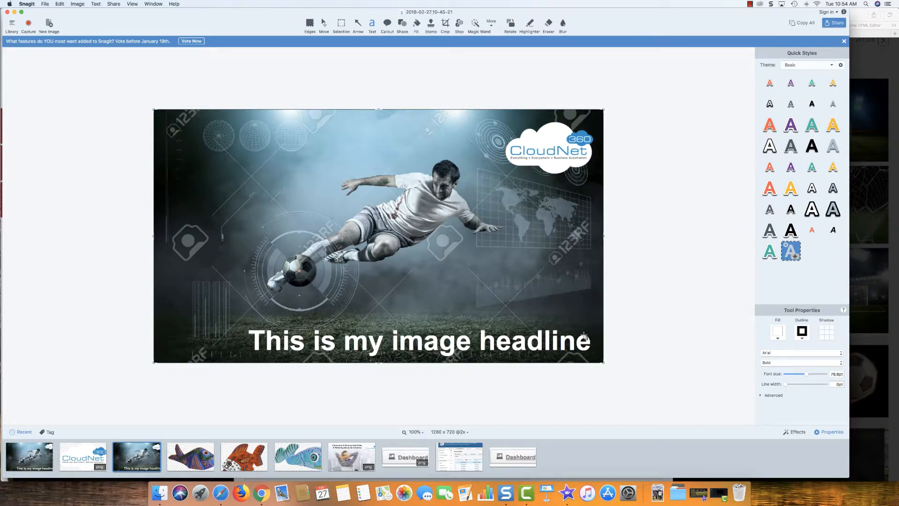
- Undo the last flattening and move the headline left to center it along the cover's lower edge
{"action": "left_click", "coordinate": [57, 4]}
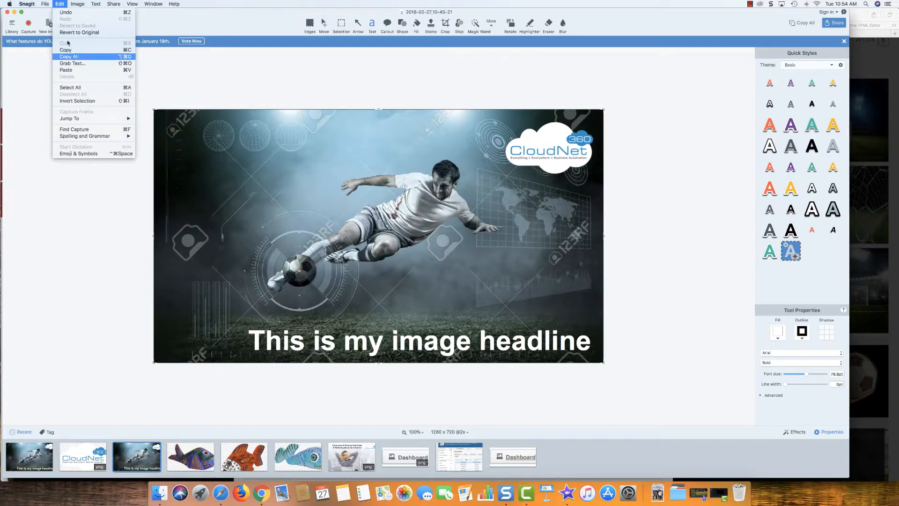
{"action": "left_click", "coordinate": [66, 14]}
{"action": "left_click_drag", "start_coordinate": [444, 324], "coordinate": [406, 345]}
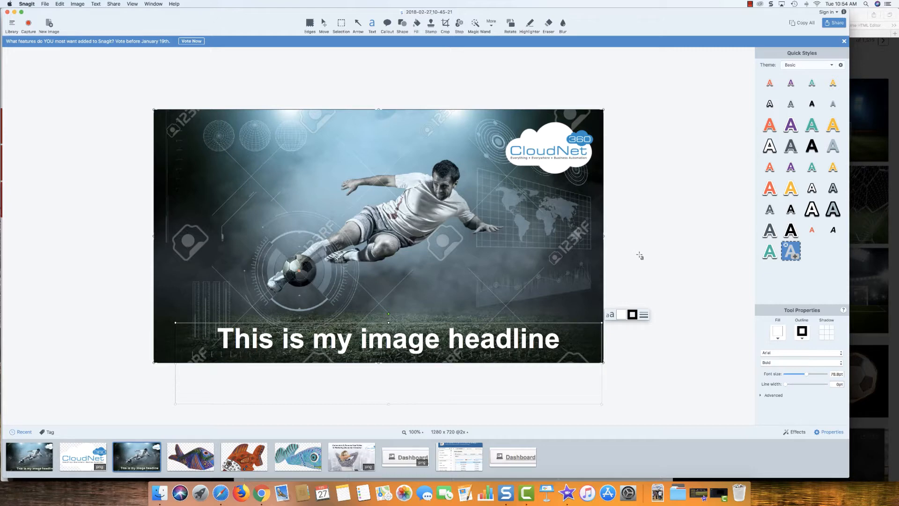
- Switch to Safari and open the Snagit 2018 purchase page on the TechSmith website
{"action": "left_click", "coordinate": [223, 496]}
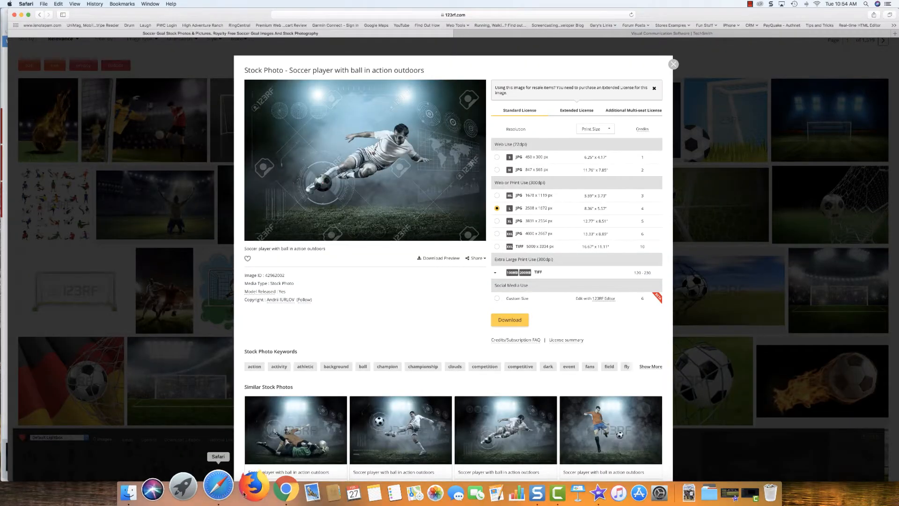
{"action": "left_click", "coordinate": [650, 33]}
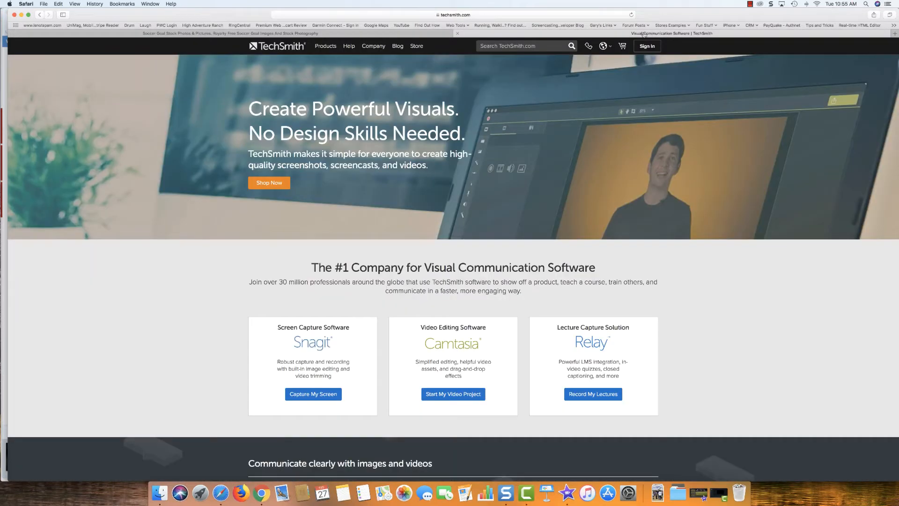
{"action": "left_click", "coordinate": [314, 394]}
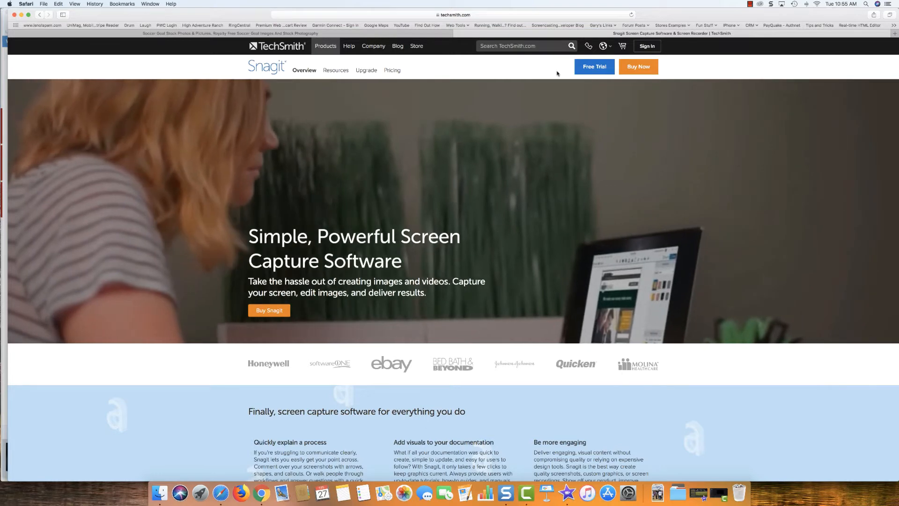
{"action": "left_click", "coordinate": [638, 67]}
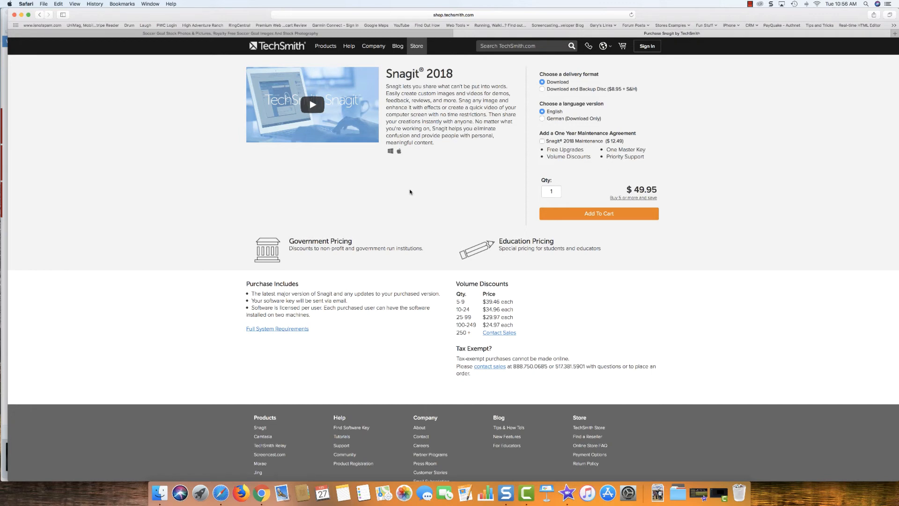
{"action": "left_click", "coordinate": [750, 5]}
{"action": "left_click", "coordinate": [755, 19]}
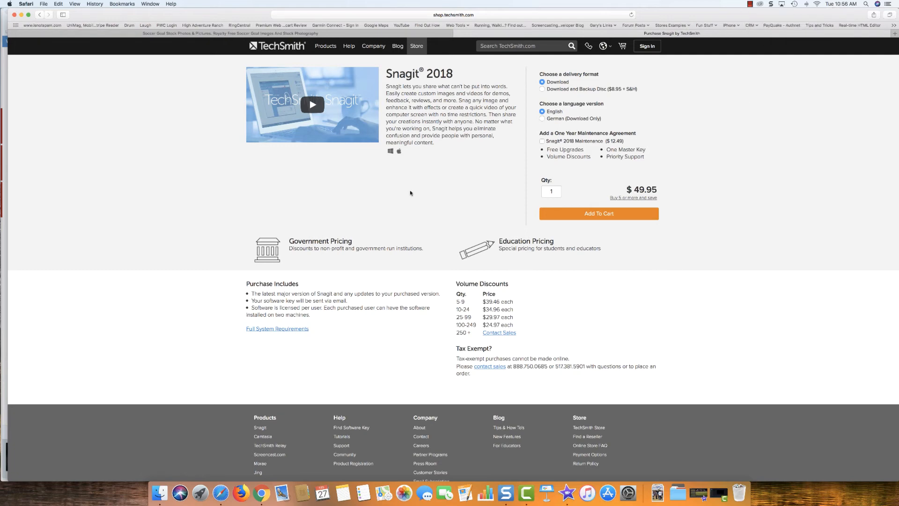